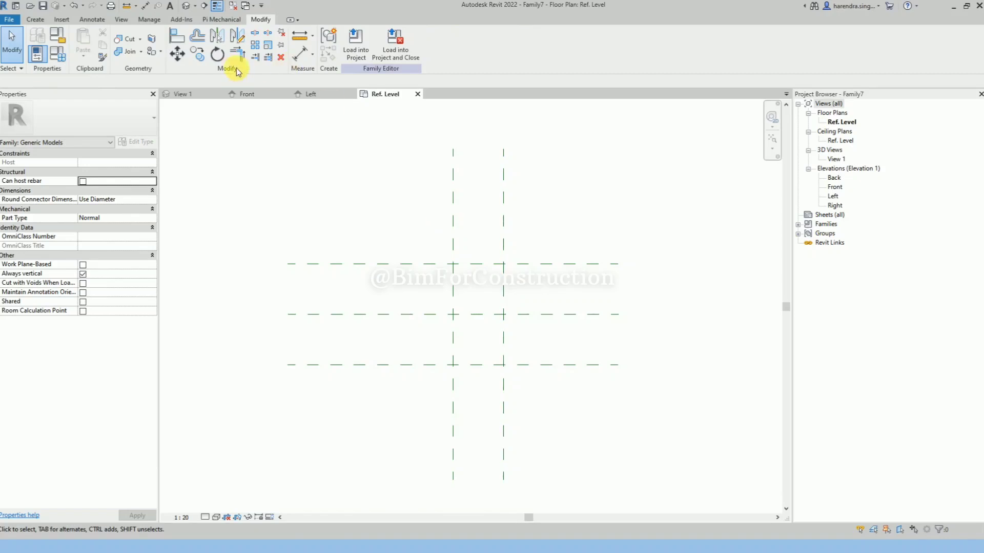
# Mirror the outer vertical reference plane about the centre vertical plane, keeping the original
pyautogui.click(236, 37)
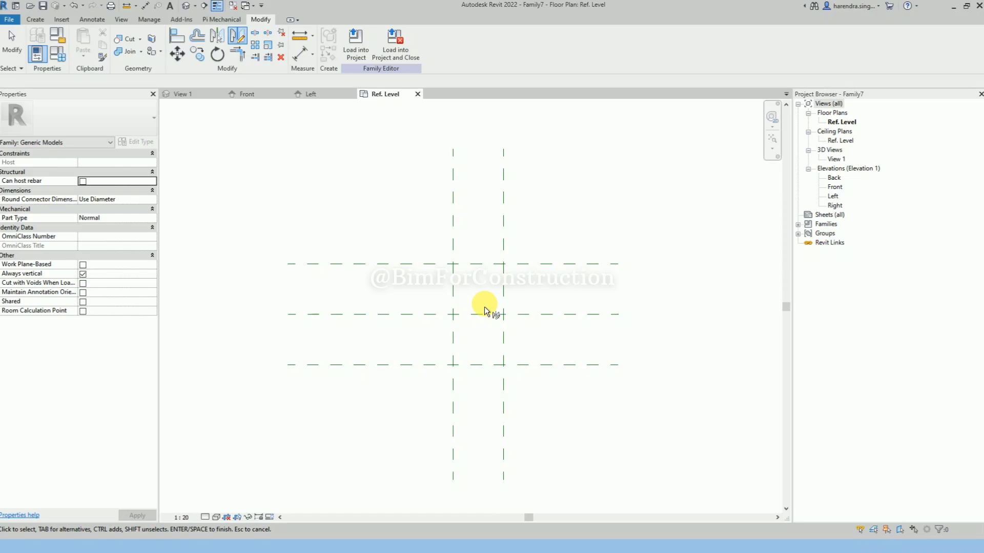
pyautogui.press('Escape')
pyautogui.click(504, 282)
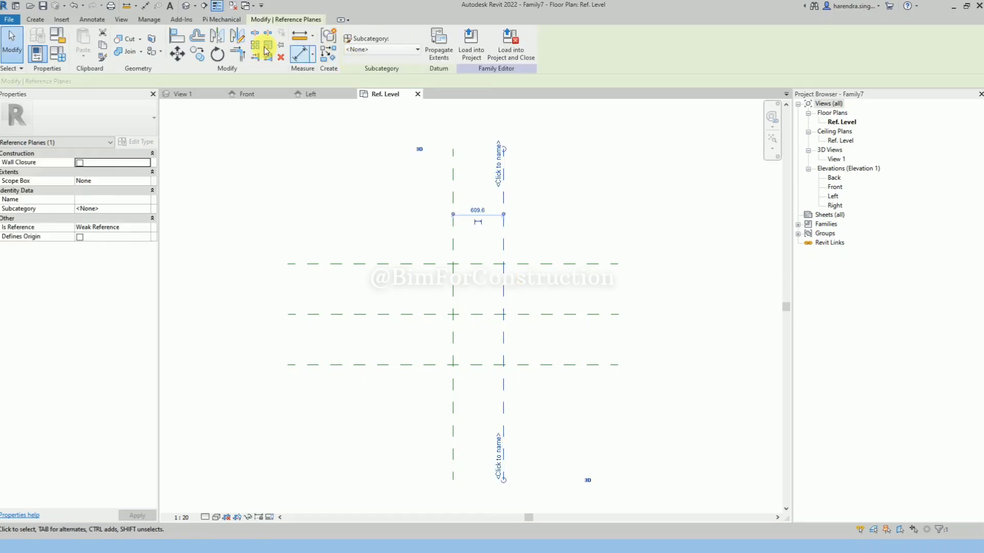
pyautogui.click(244, 40)
pyautogui.click(453, 154)
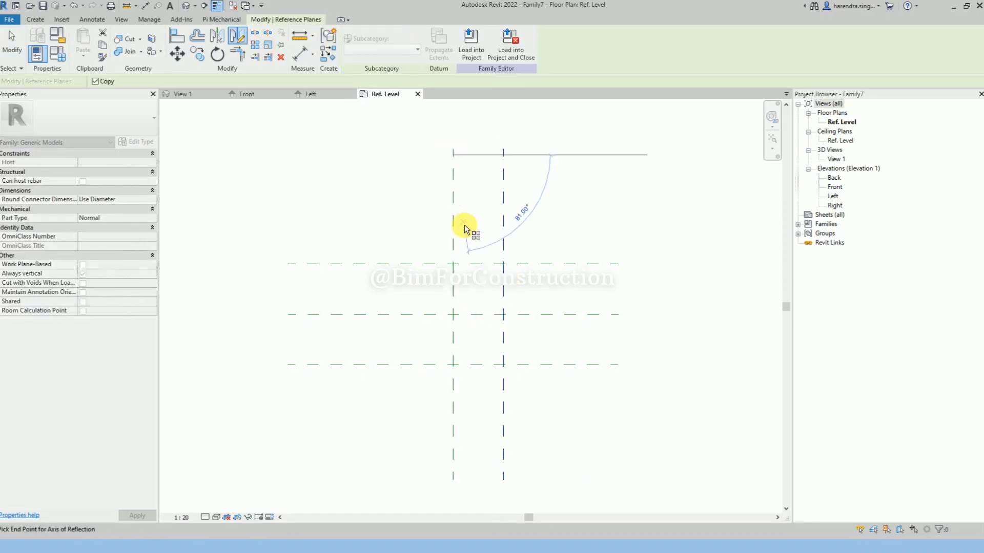
pyautogui.click(453, 243)
pyautogui.press('Escape')
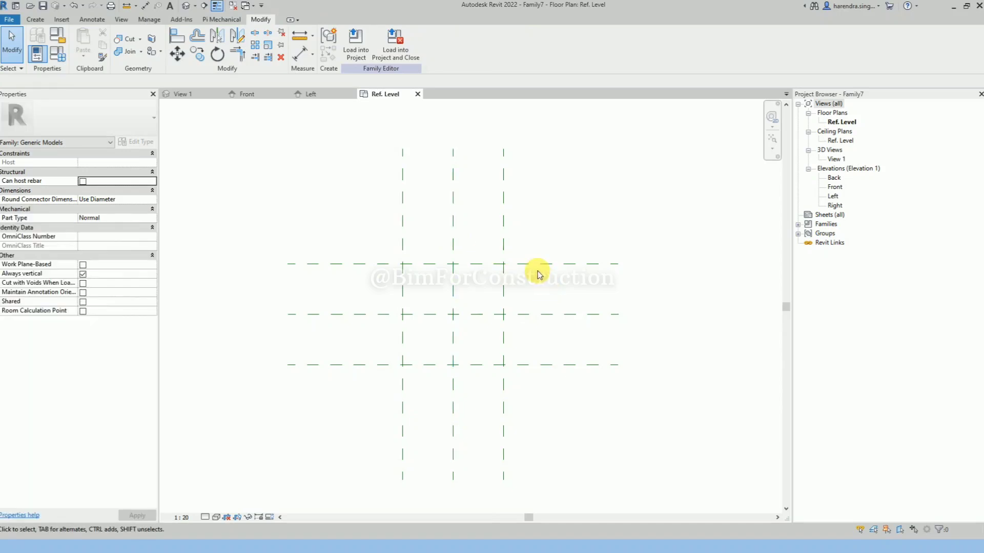
# Start a Blend and sketch its base as a rectangle spanning the four outer reference planes, about 1219 mm square
pyautogui.click(36, 20)
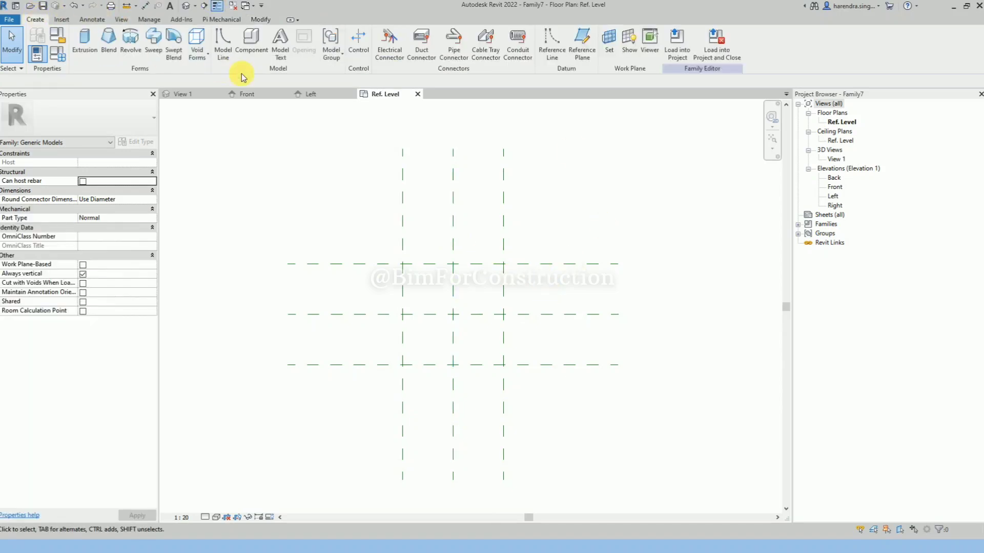
pyautogui.click(117, 54)
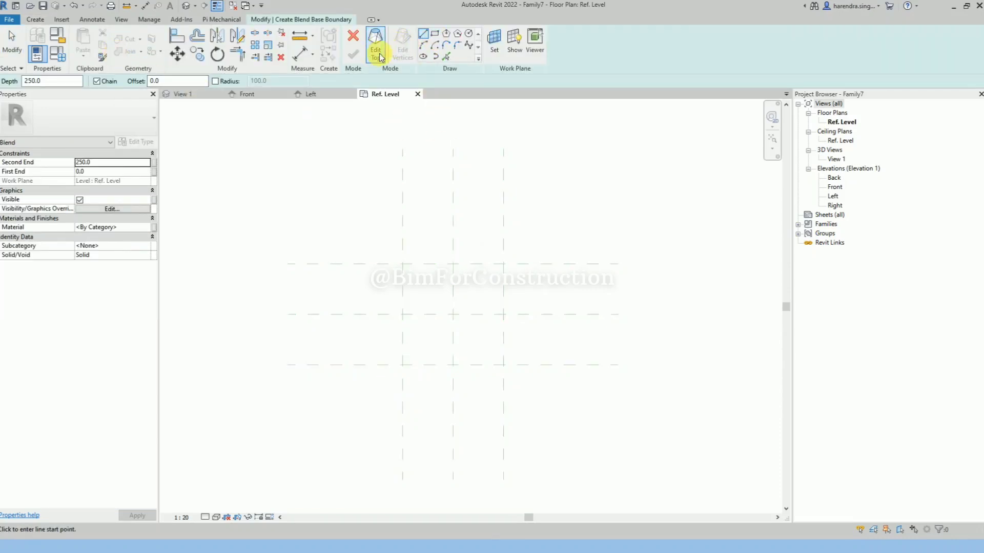
pyautogui.click(435, 35)
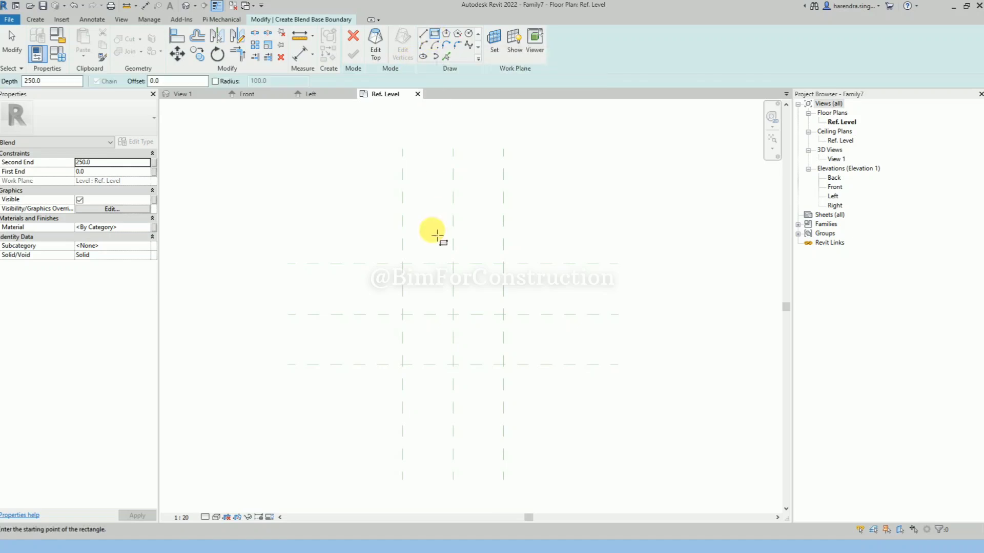
pyautogui.click(402, 264)
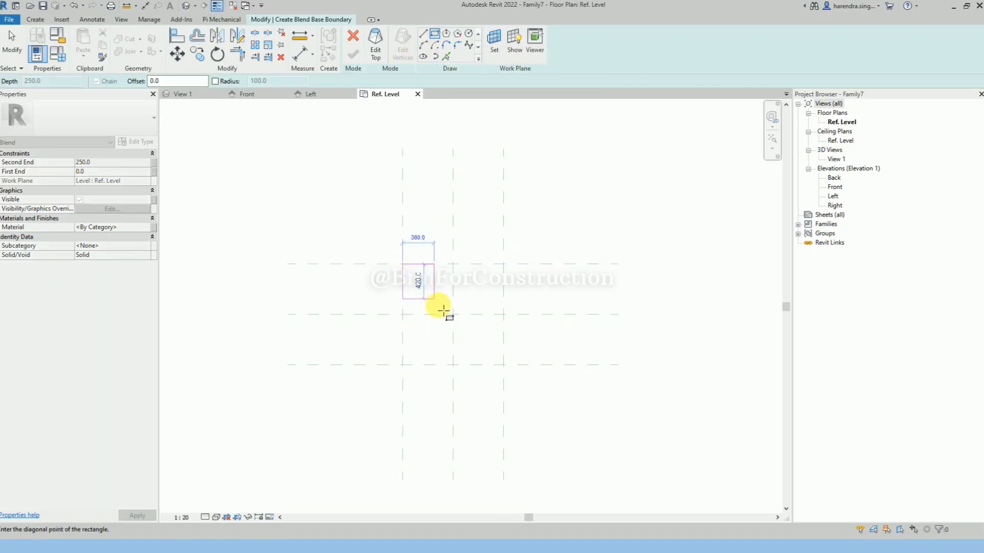
pyautogui.click(503, 365)
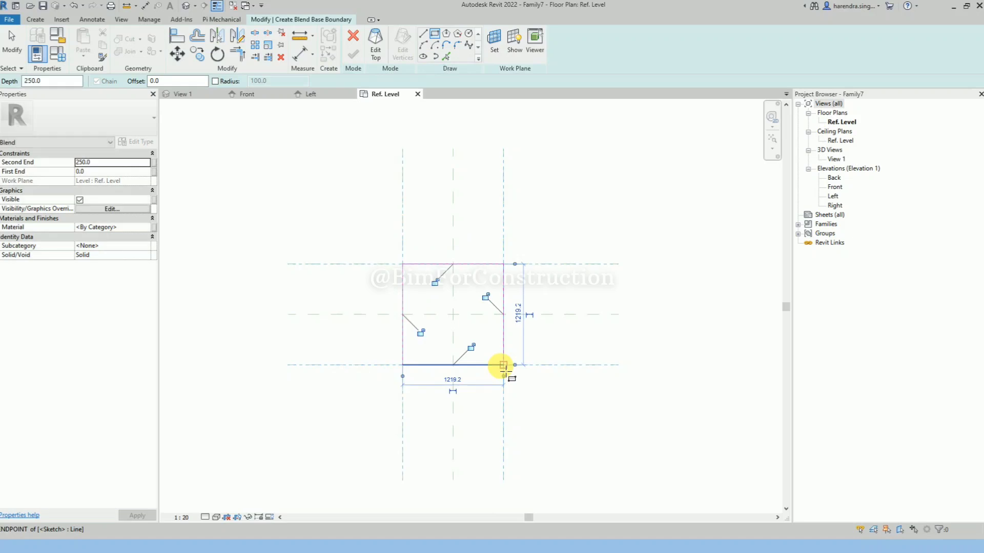
# Lock all four sides of the base rectangle to their reference planes
pyautogui.click(435, 282)
pyautogui.click(485, 297)
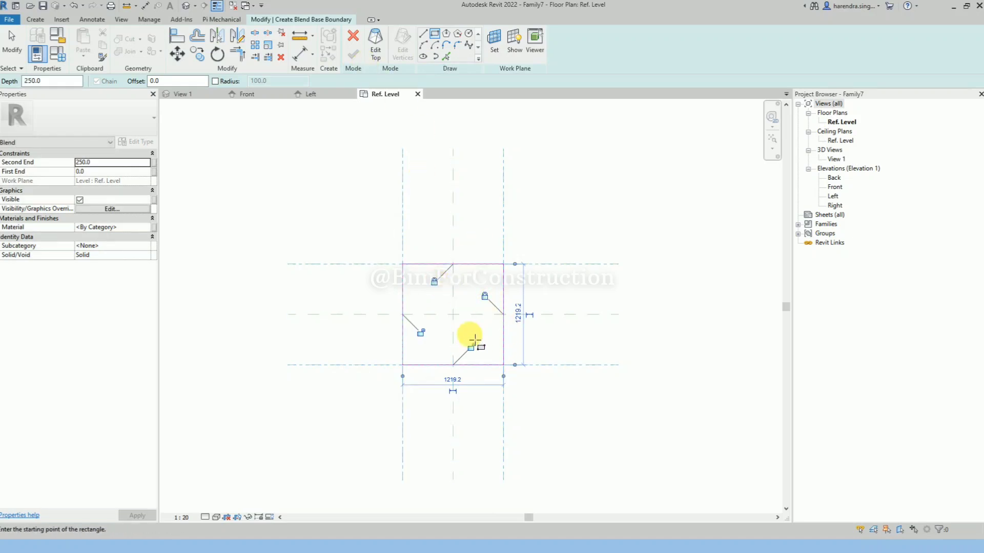
pyautogui.click(471, 347)
pyautogui.click(420, 333)
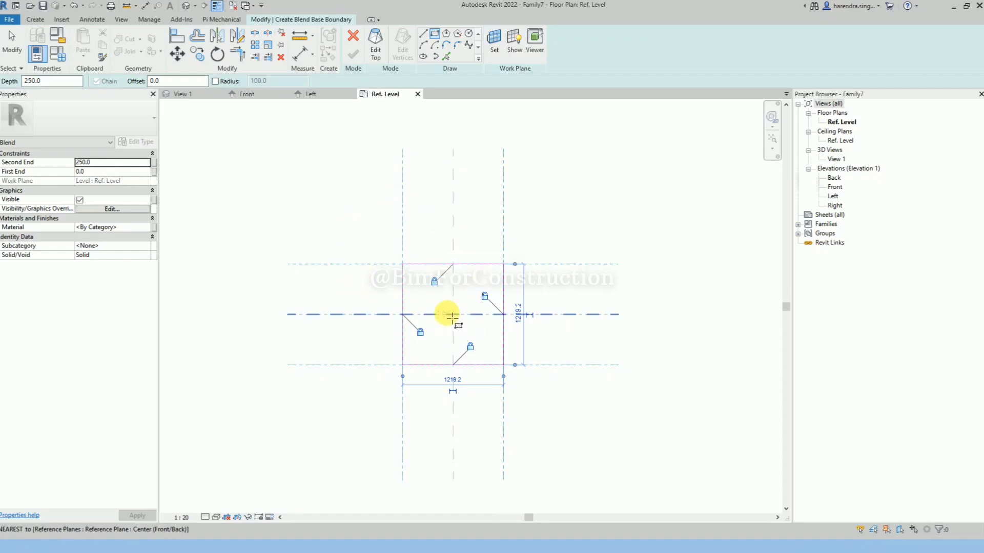
# Switch to the blend's top boundary and draw a circle of 300 mm radius centred on the middle reference planes' intersection
pyautogui.click(380, 51)
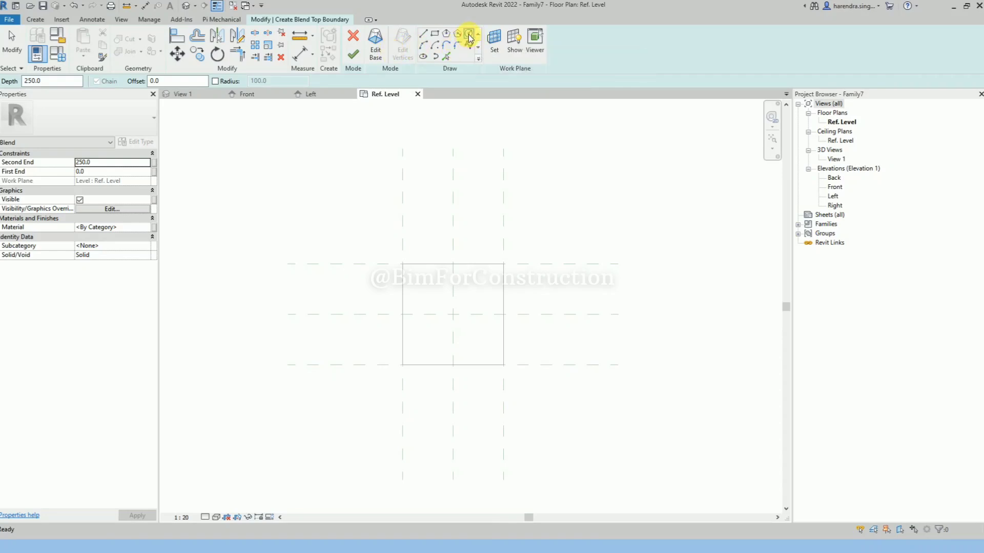
pyautogui.click(376, 45)
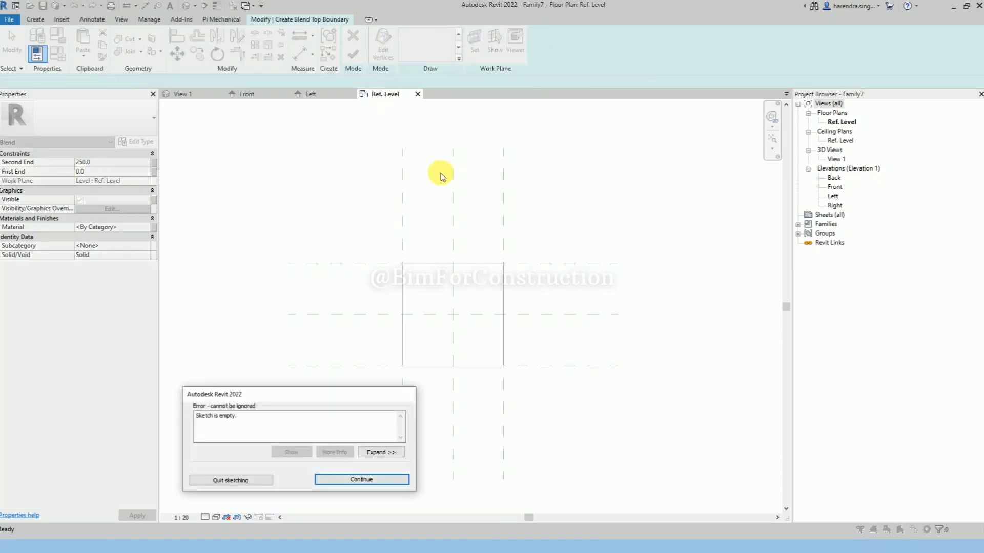
pyautogui.press('Return')
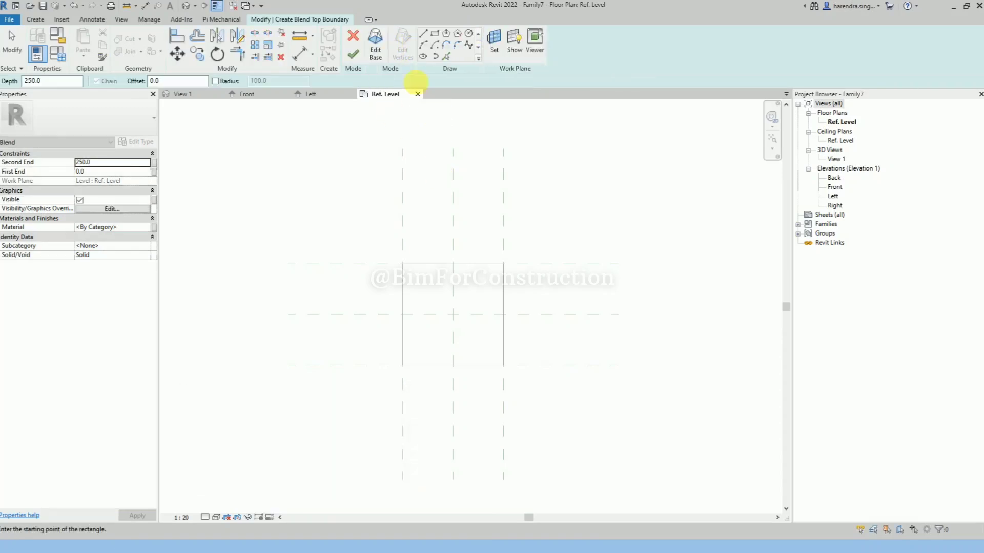
pyautogui.click(469, 34)
pyautogui.click(453, 314)
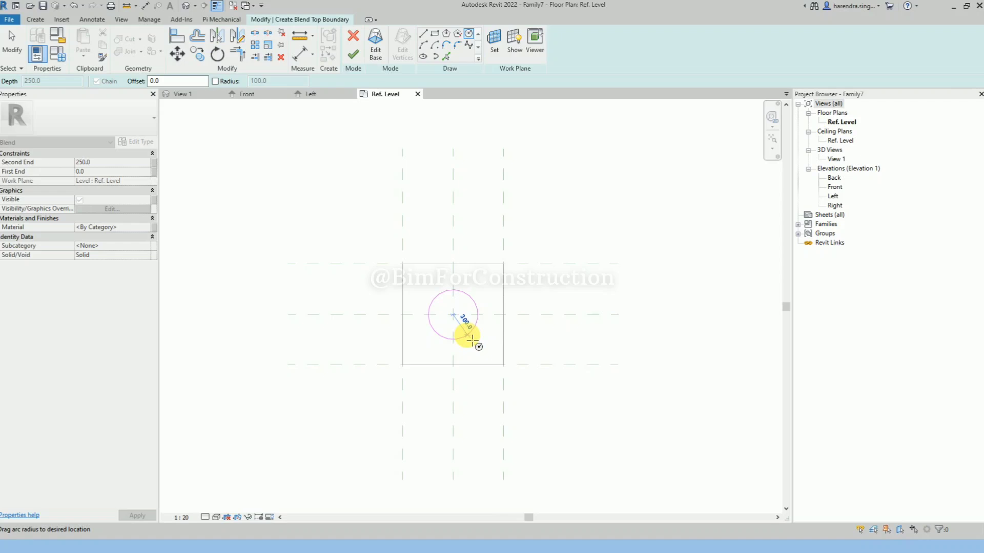
pyautogui.click(471, 341)
pyautogui.scroll(2, 491, 351)
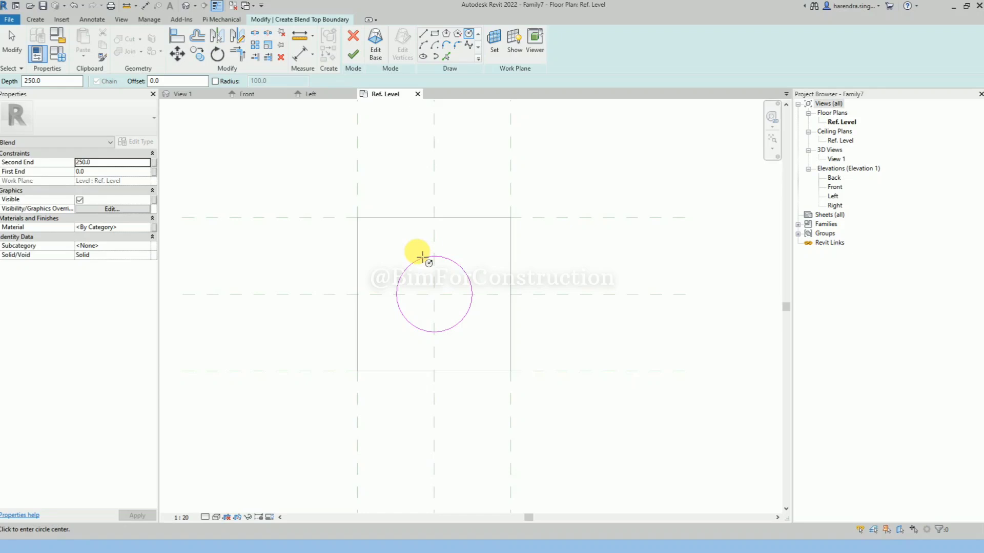
# Make the centre mark of the top boundary's circle visible
pyautogui.press('Escape')
pyautogui.press('Escape')
pyautogui.click(80, 163)
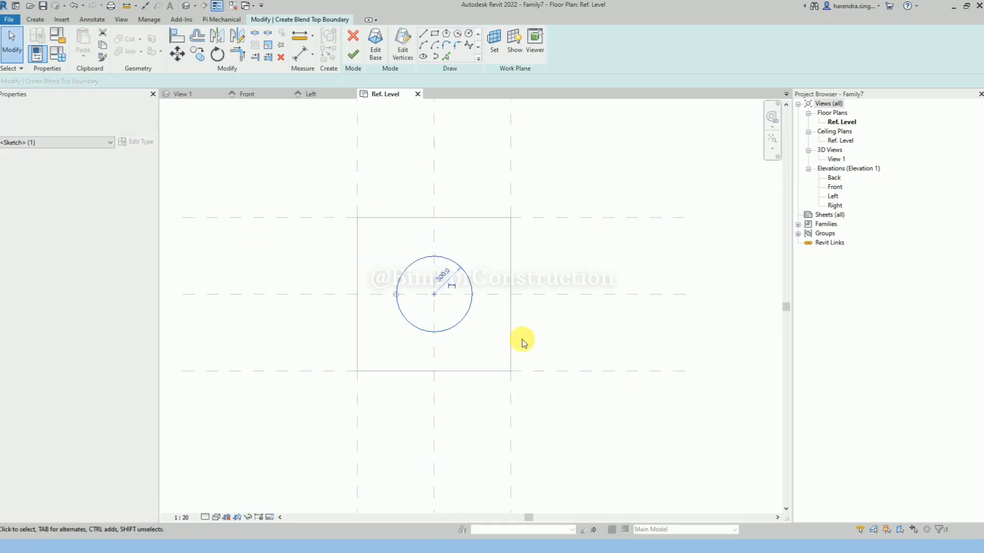
# Align and lock the circle's centre to both centre reference planes and finish the blend
pyautogui.scroll(1, 499, 310)
pyautogui.press('a')
pyautogui.press('l')
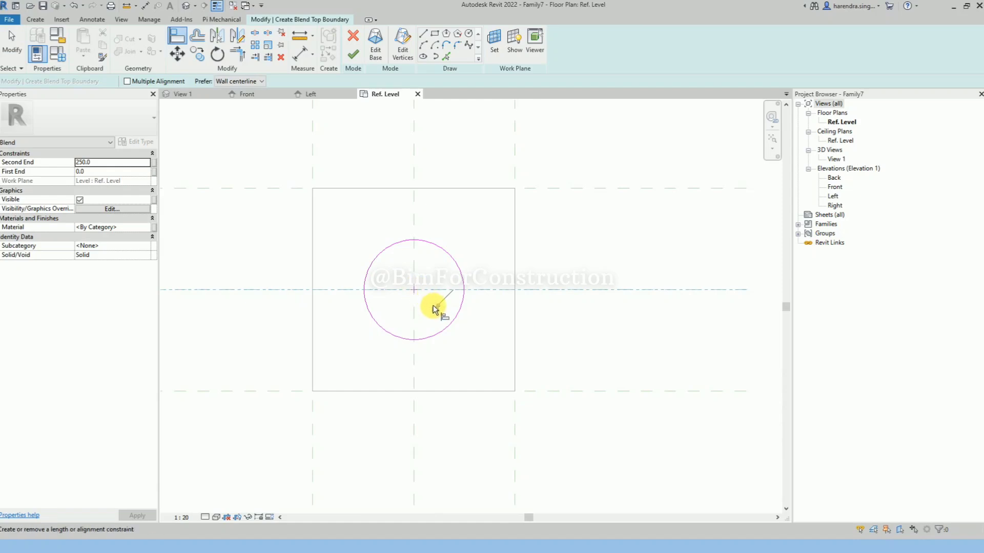
pyautogui.press('Escape')
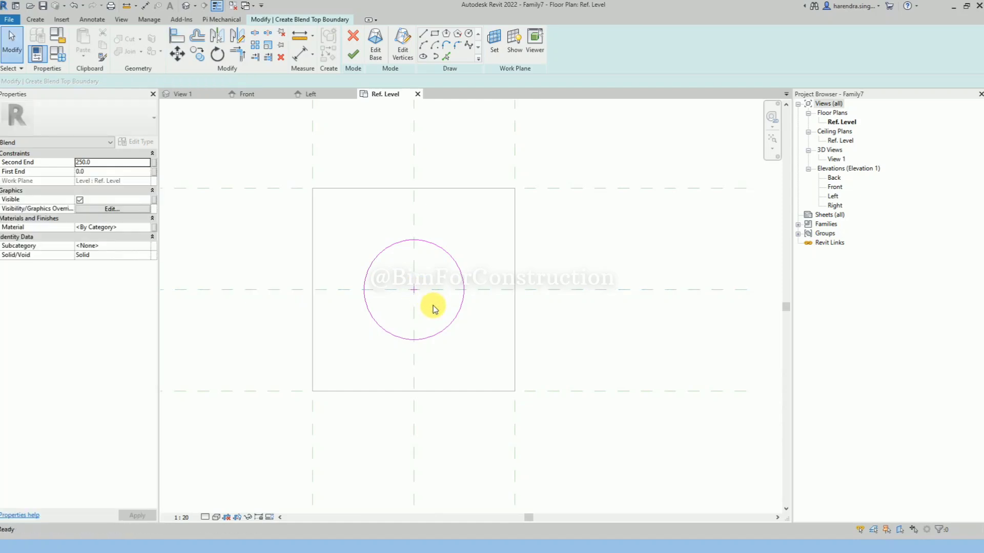
pyautogui.press('a')
pyautogui.press('l')
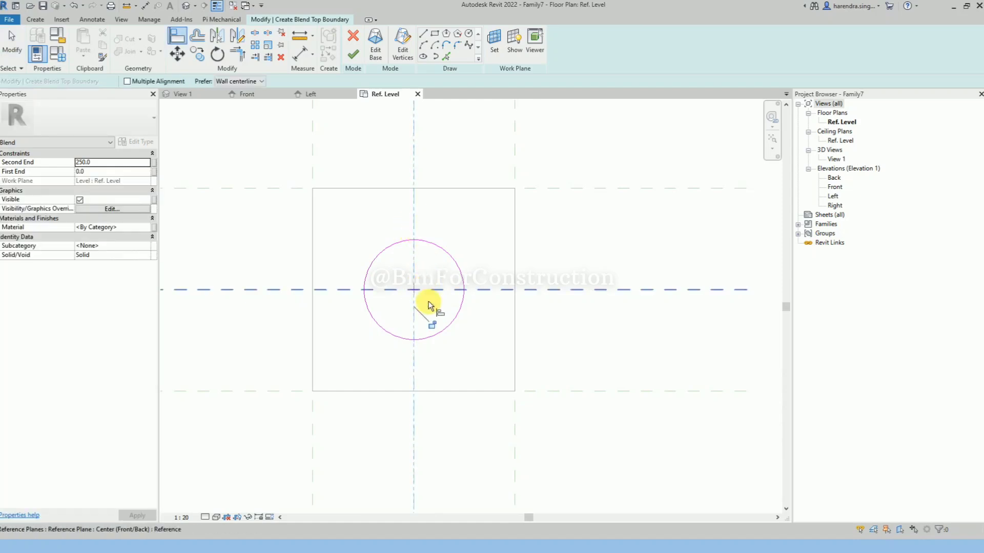
pyautogui.press('Escape')
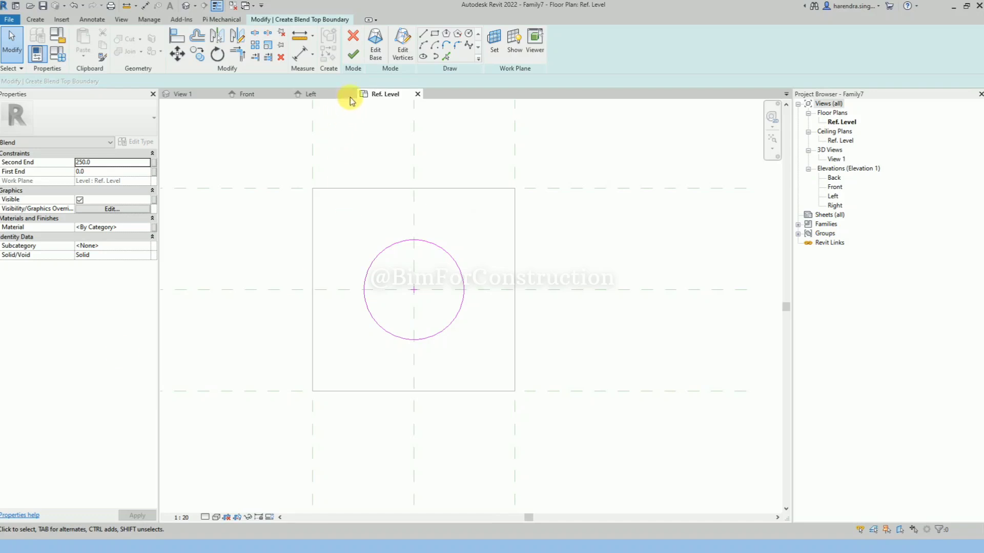
pyautogui.click(358, 62)
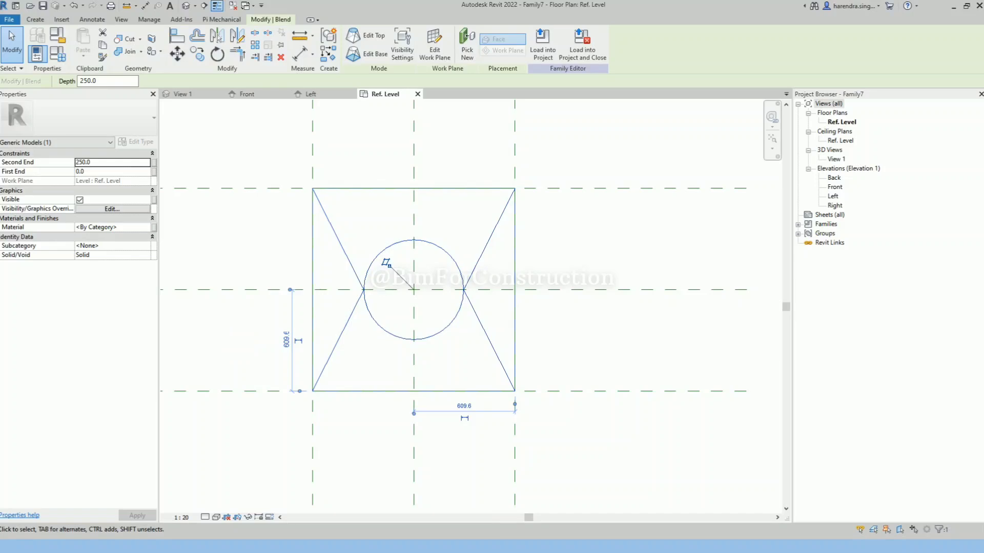
# In the Left elevation, stretch the blend's top face upward to a height of about 881 mm
pyautogui.doubleClick(833, 197)
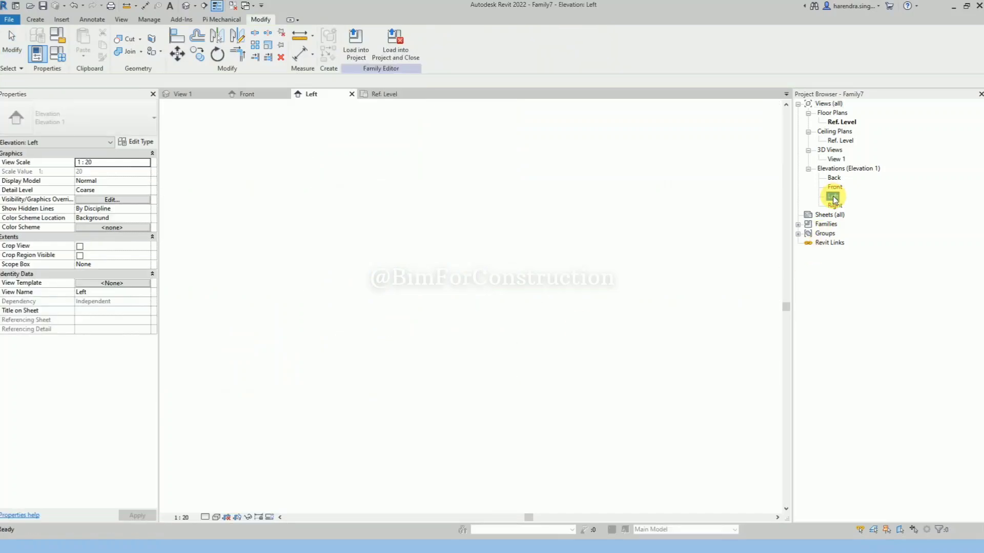
pyautogui.scroll(5, 467, 497)
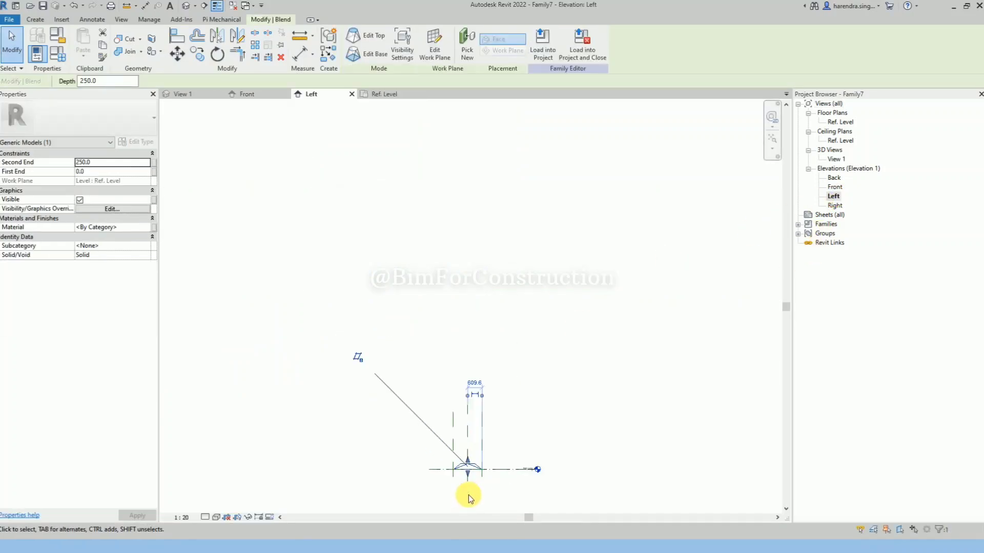
pyautogui.press('Escape')
pyautogui.click(471, 391)
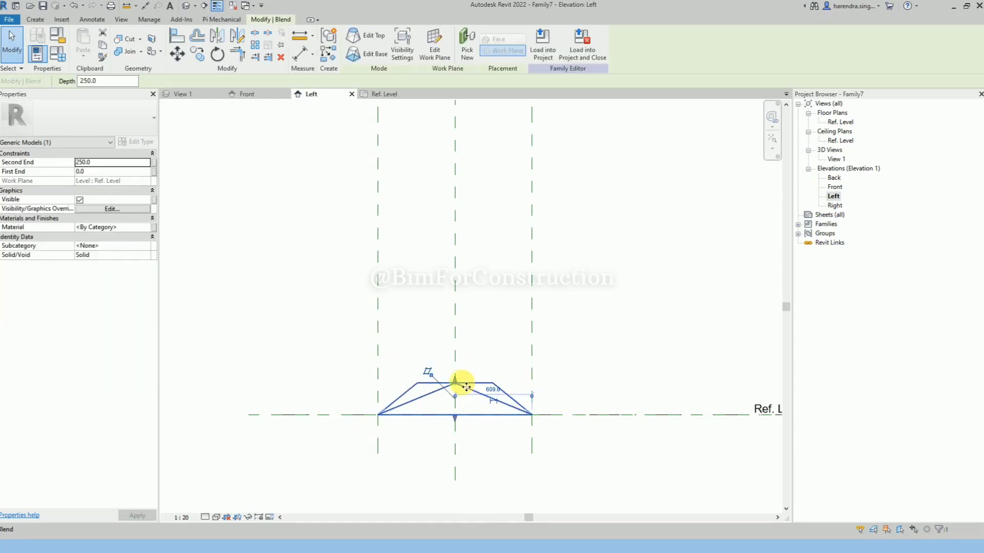
pyautogui.moveTo(456, 383); pyautogui.dragTo(462, 302)
pyautogui.click(629, 283)
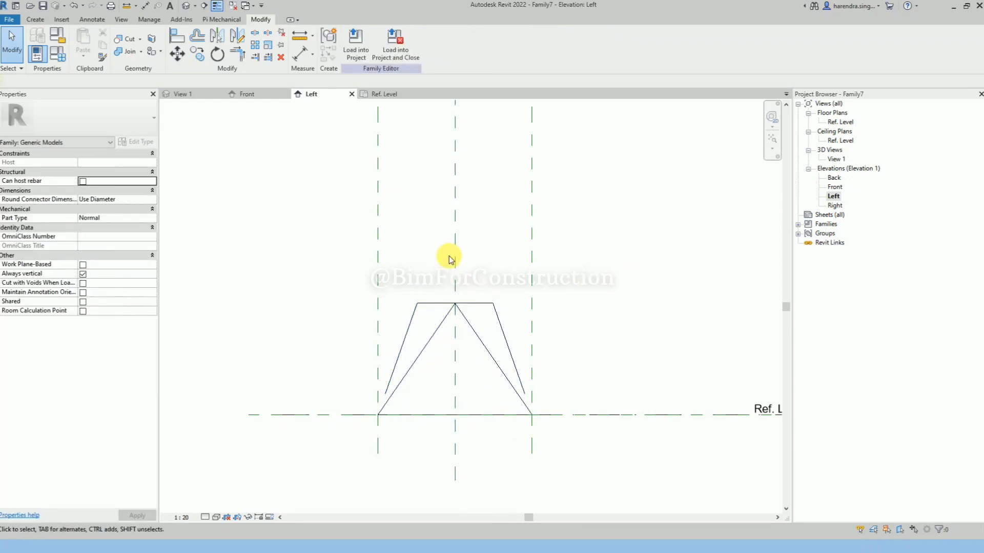
# Open the 3D view View 1, set its visual style to Shaded and inspect the blend from several angles
pyautogui.doubleClick(835, 159)
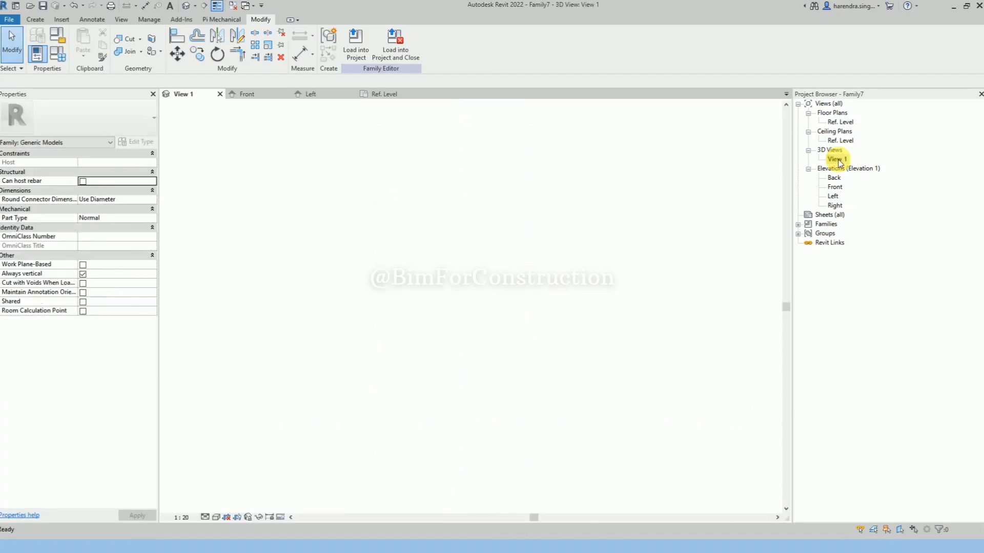
pyautogui.click(215, 521)
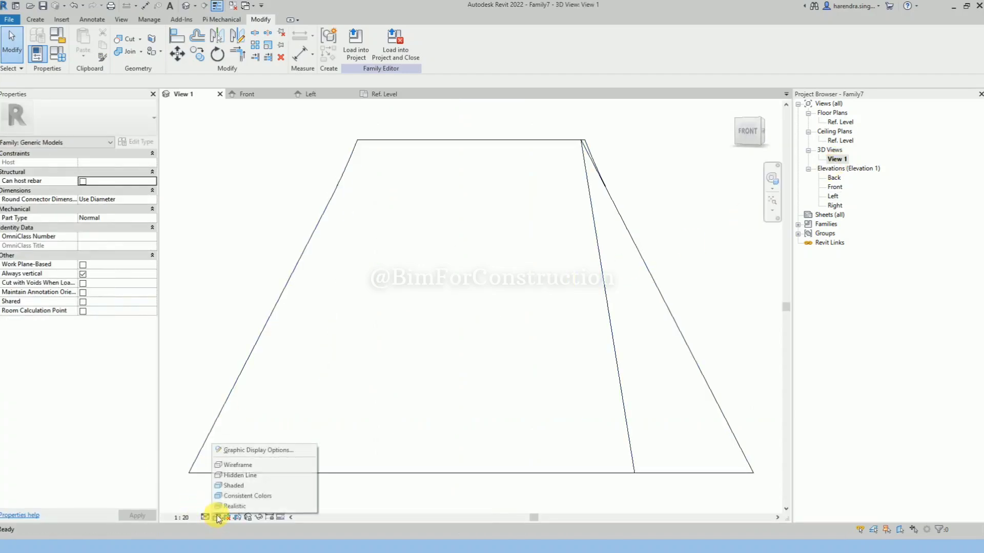
pyautogui.click(246, 486)
pyautogui.moveTo(273, 252)
pyautogui.keyDown('shift'); pyautogui.mouseDown(button='middle')
pyautogui.moveTo(433, 336)
pyautogui.moveTo(582, 246)
pyautogui.moveTo(573, 359)
pyautogui.moveTo(450, 384)
pyautogui.moveTo(501, 356)
pyautogui.moveTo(512, 367)
pyautogui.mouseUp(button='middle'); pyautogui.keyUp('shift')
pyautogui.moveTo(501, 330)
pyautogui.keyDown('shift'); pyautogui.mouseDown(button='middle')
pyautogui.moveTo(410, 378)
pyautogui.moveTo(521, 345)
pyautogui.moveTo(588, 351)
pyautogui.moveTo(609, 394)
pyautogui.moveTo(531, 397)
pyautogui.moveTo(581, 291)
pyautogui.mouseUp(button='middle'); pyautogui.keyUp('shift')
# From the Top view, open the blend for editing and add vertex connections from the two upper base corners to the circle
pyautogui.click(754, 124)
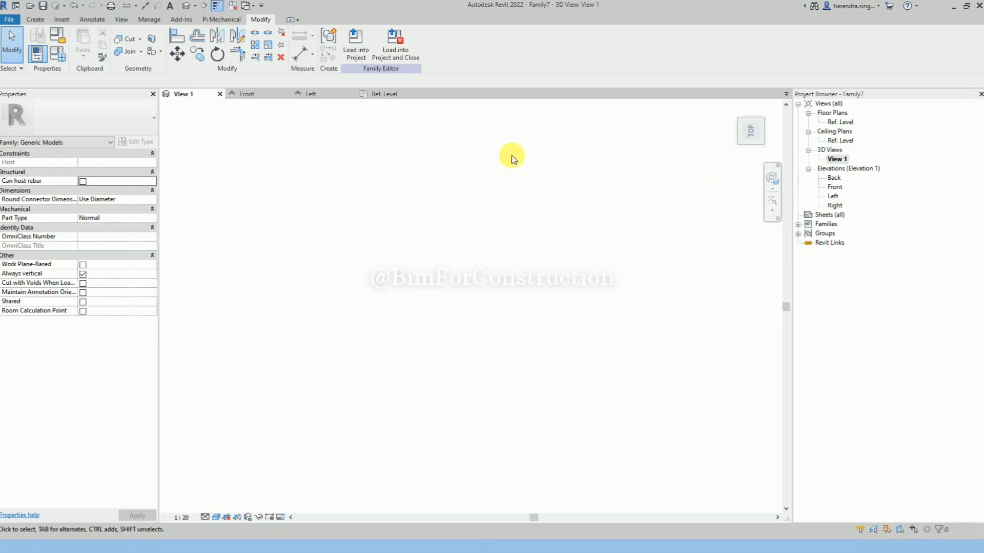
pyautogui.doubleClick(479, 258)
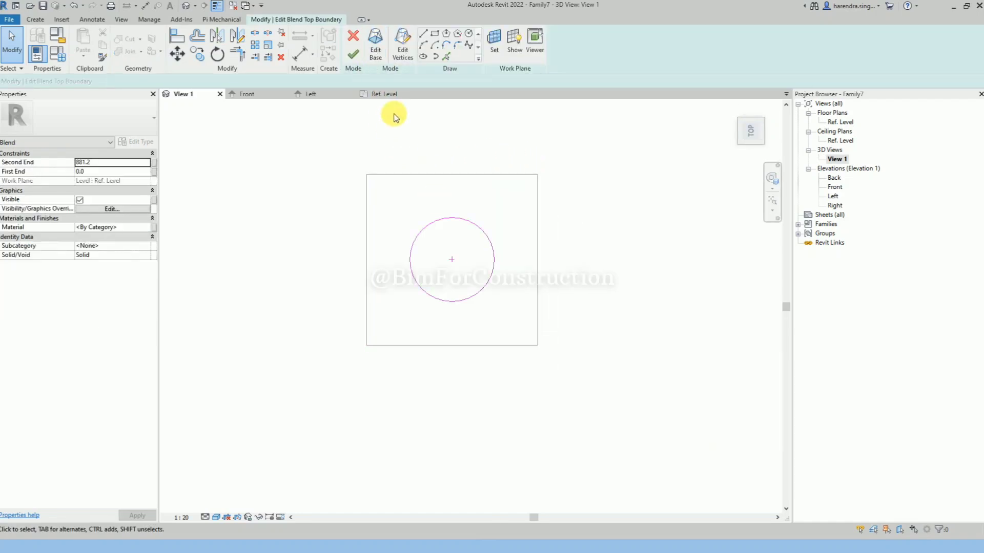
pyautogui.click(379, 59)
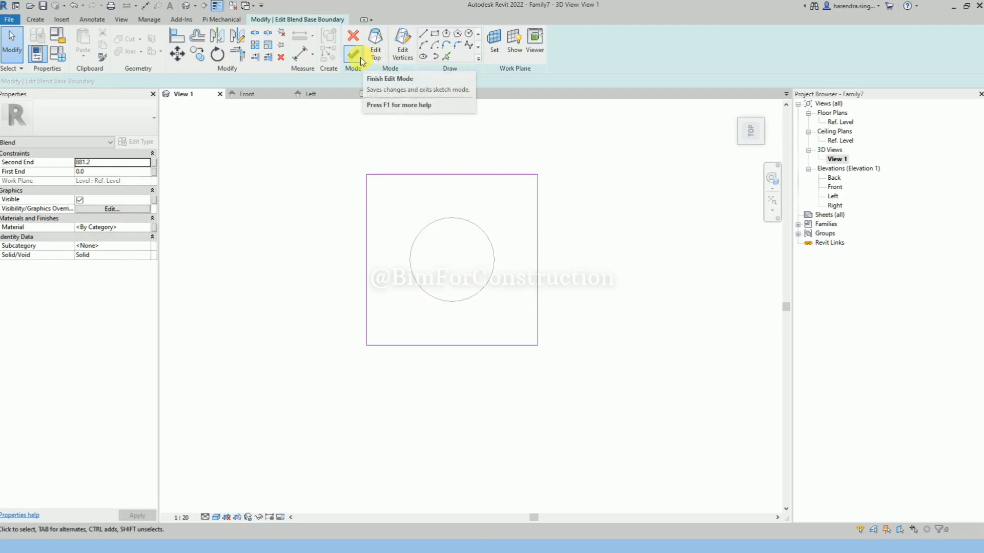
pyautogui.click(374, 57)
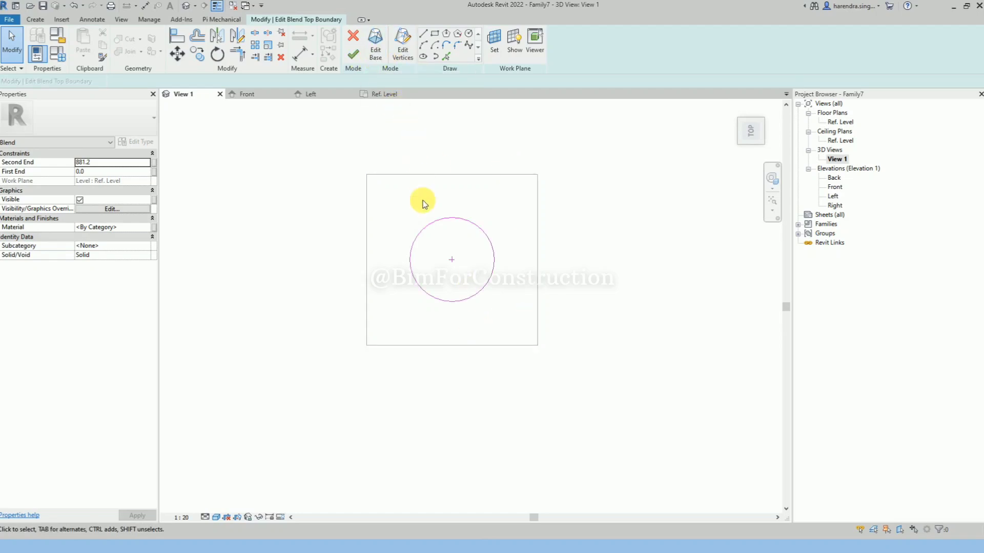
pyautogui.click(398, 58)
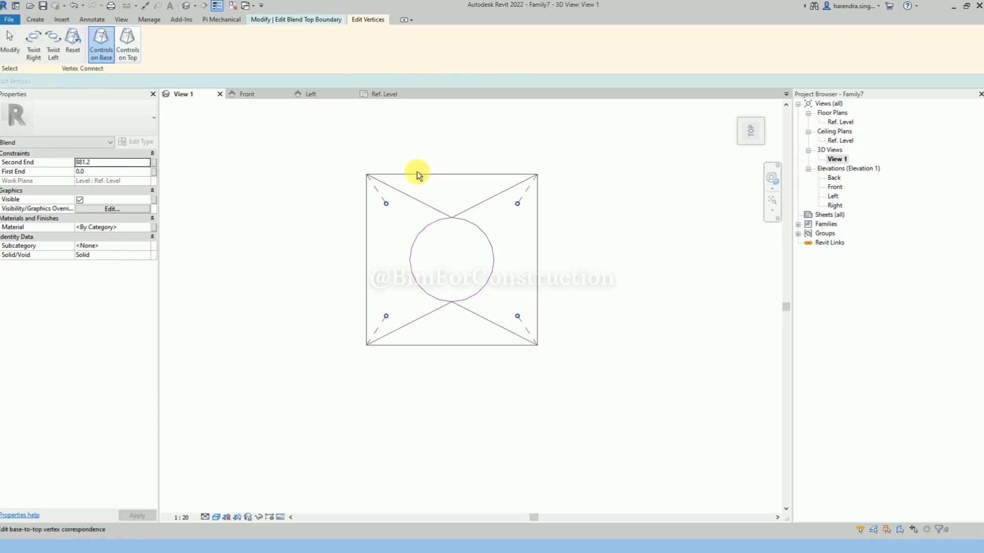
pyautogui.click(386, 204)
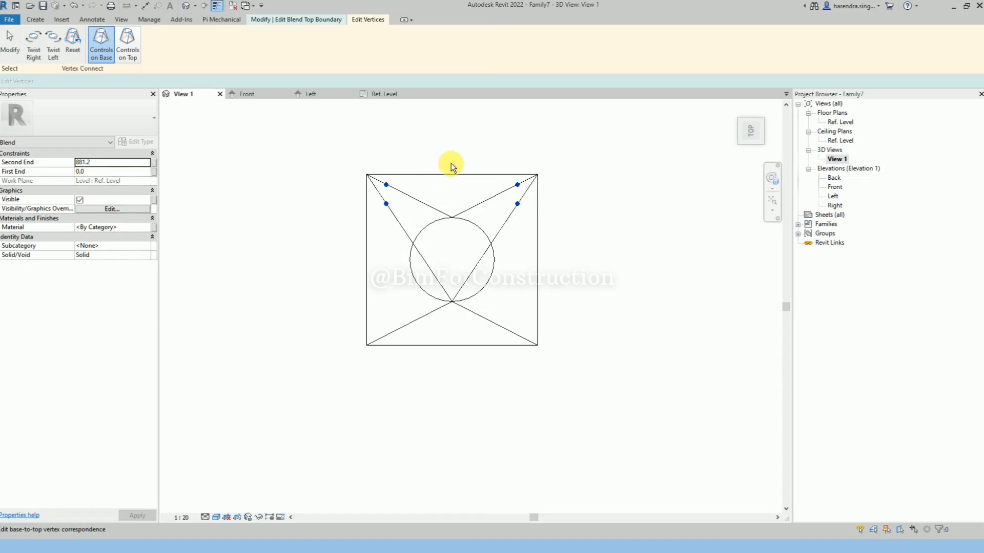
pyautogui.press('Escape')
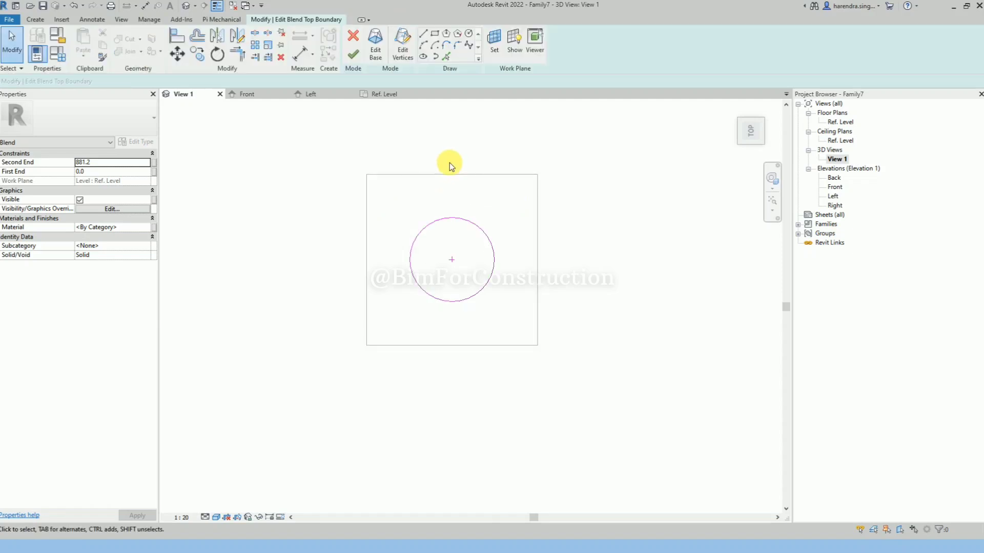
# Finish the blend's vertex edit and inspect the resulting shape from several angles in the 3D view
pyautogui.click(405, 55)
pyautogui.press('Escape')
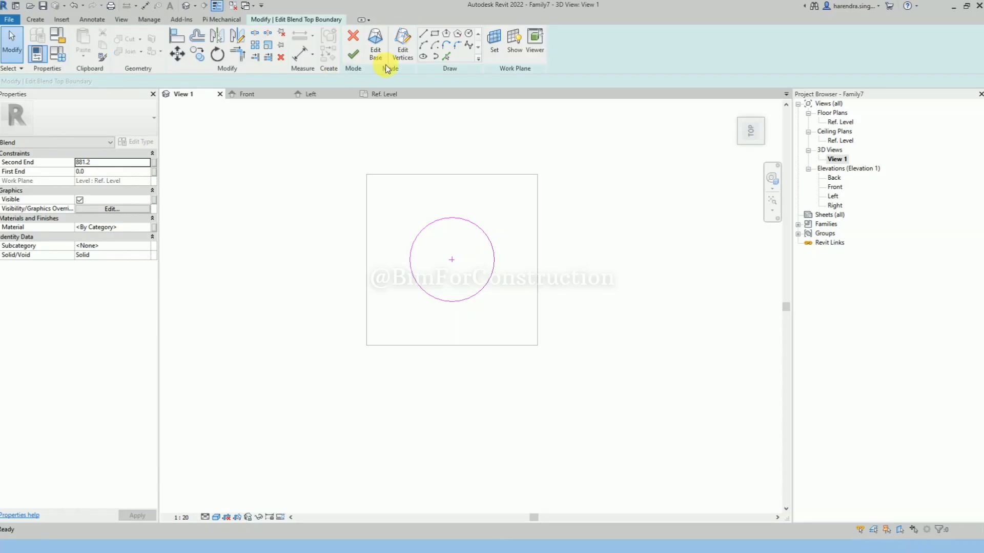
pyautogui.click(353, 55)
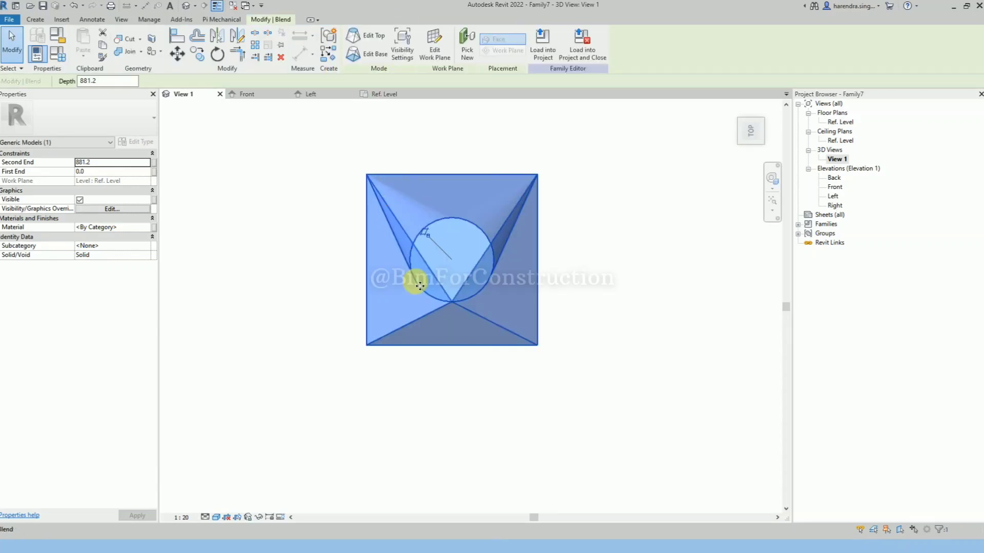
pyautogui.moveTo(417, 279)
pyautogui.keyDown('shift'); pyautogui.mouseDown(button='middle')
pyautogui.moveTo(513, 169)
pyautogui.moveTo(672, 120)
pyautogui.mouseUp(button='middle'); pyautogui.keyUp('shift')
pyautogui.click(620, 172)
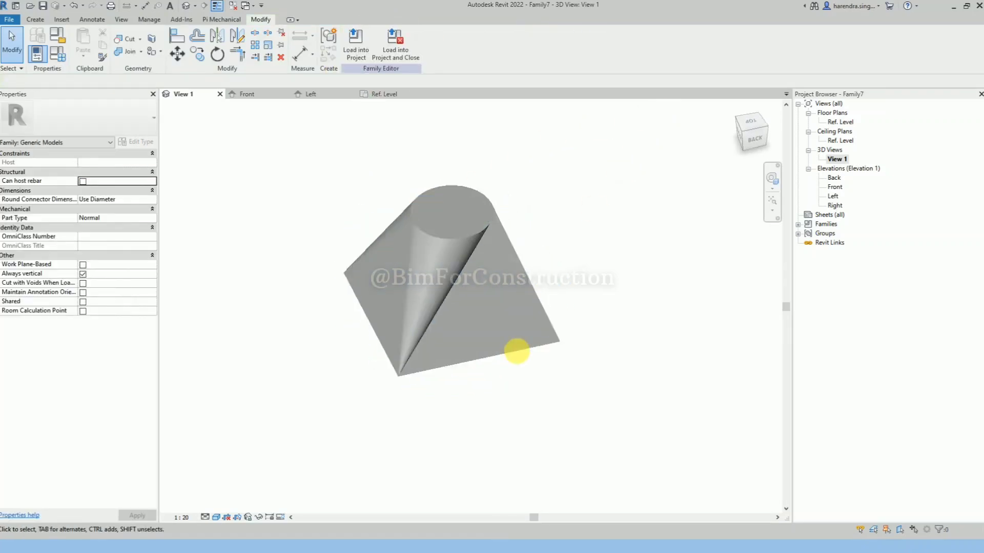
pyautogui.keyDown('shift'); pyautogui.moveTo(516, 352); pyautogui.dragTo(511, 257, button='middle'); pyautogui.keyUp('shift')
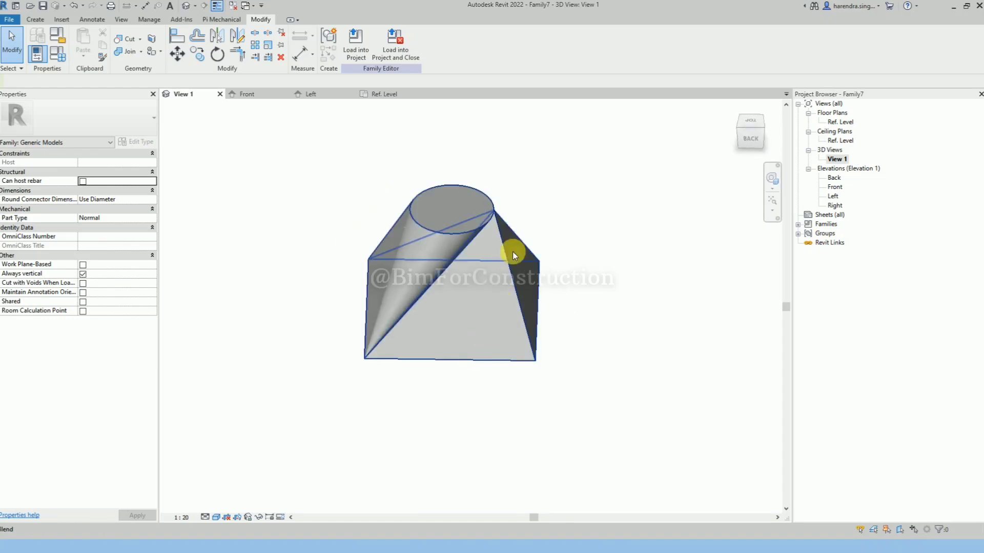
pyautogui.click(748, 125)
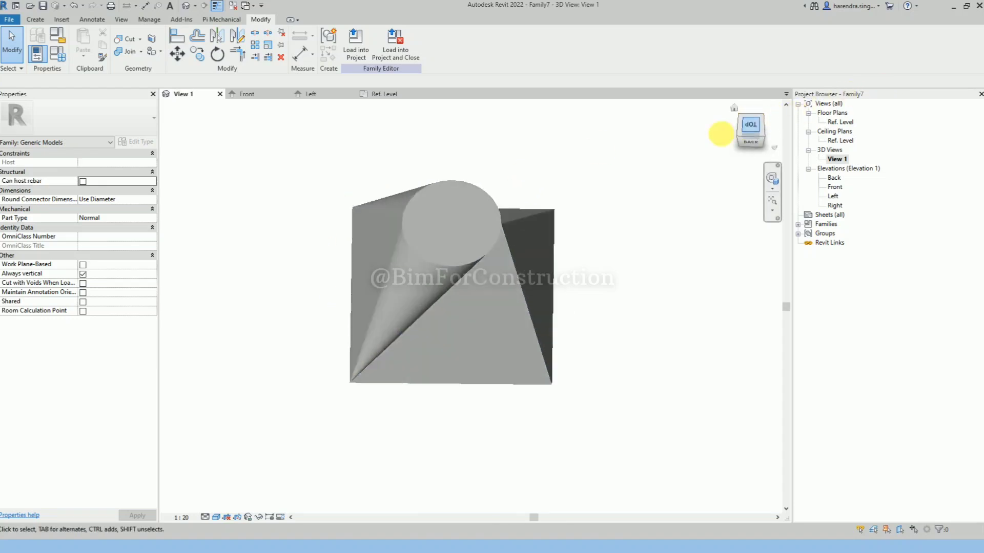
# Reopen the blend's base boundary, switch to its top boundary, finish the edit and inspect the shape
pyautogui.doubleClick(478, 285)
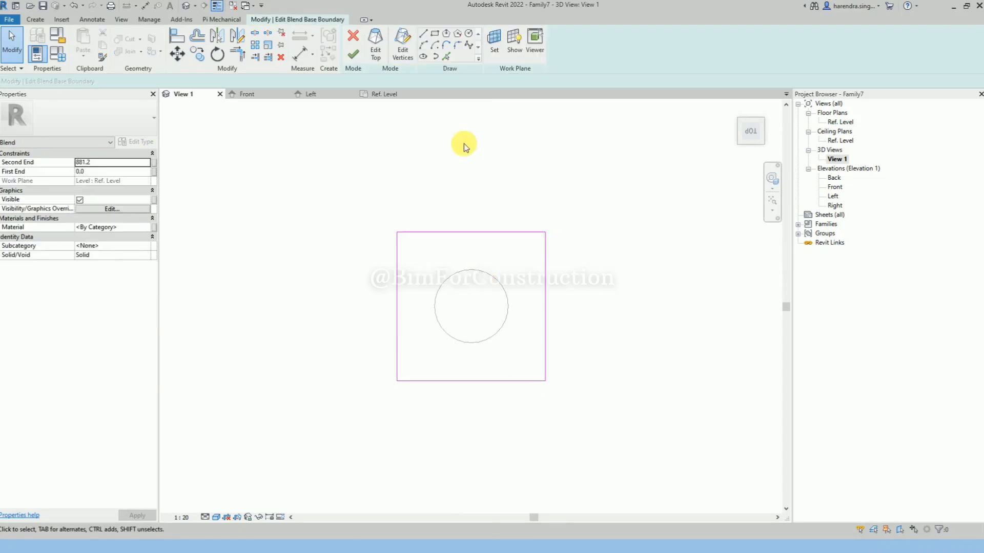
pyautogui.click(379, 59)
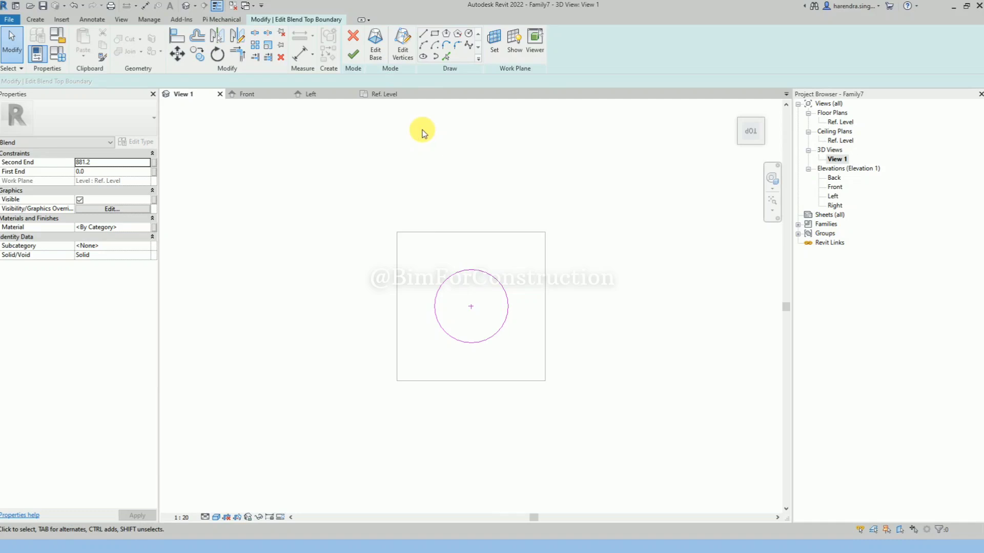
pyautogui.click(353, 56)
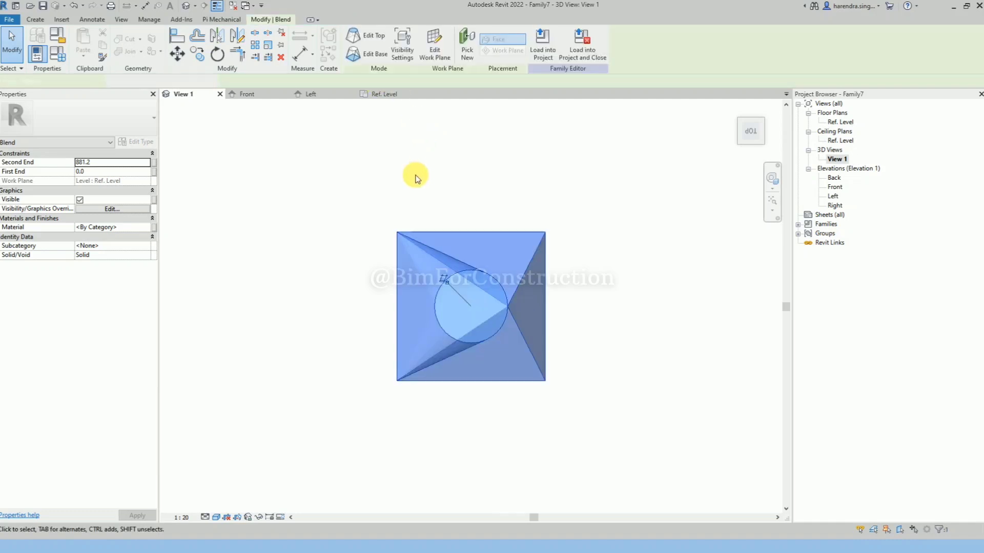
pyautogui.keyDown('shift'); pyautogui.moveTo(422, 191); pyautogui.dragTo(432, 119, button='middle'); pyautogui.keyUp('shift')
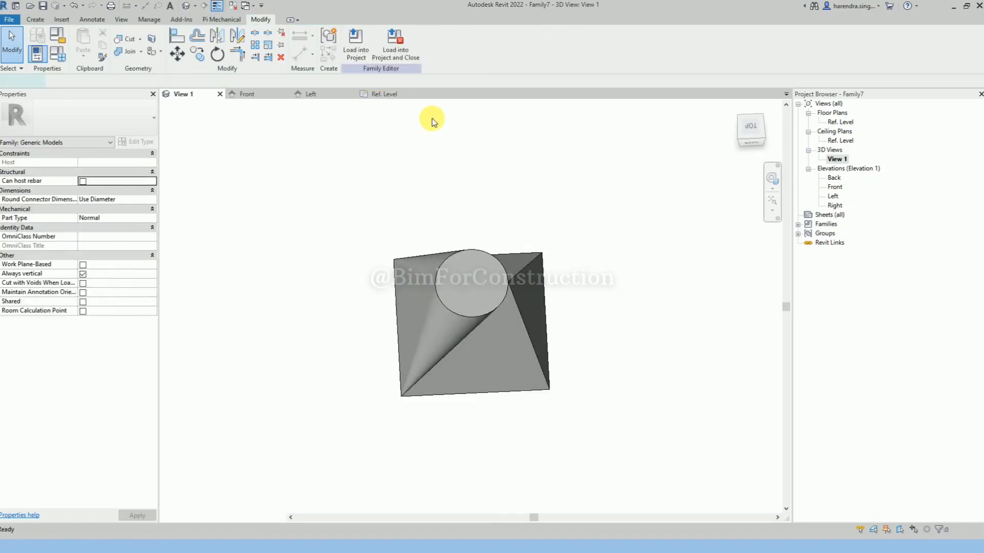
# Undo the vertex connection edits on the blend, keeping its finished form, and check it from the side
pyautogui.hotkey('ctrl', 'z')
pyautogui.hotkey('ctrl', 'y')
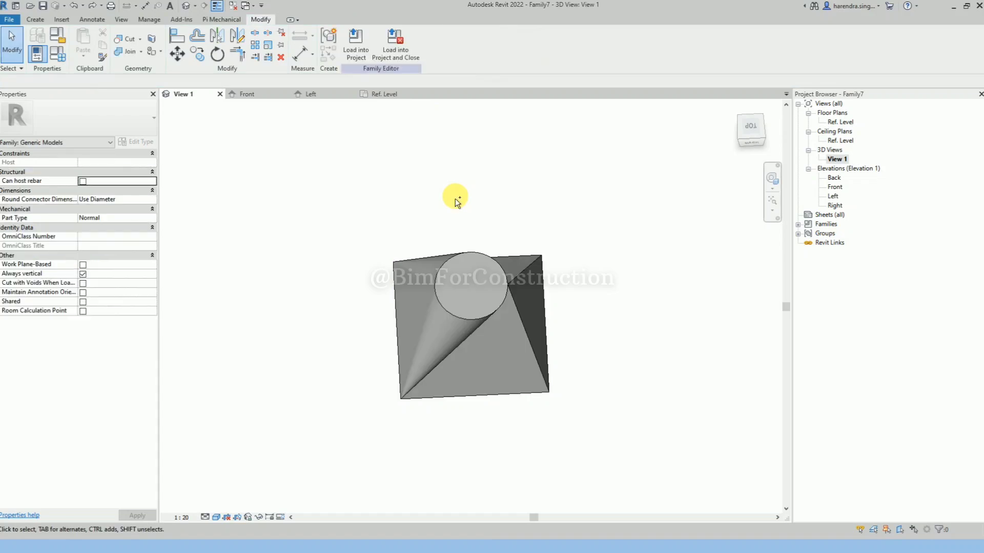
pyautogui.hotkey('ctrl', 'z')
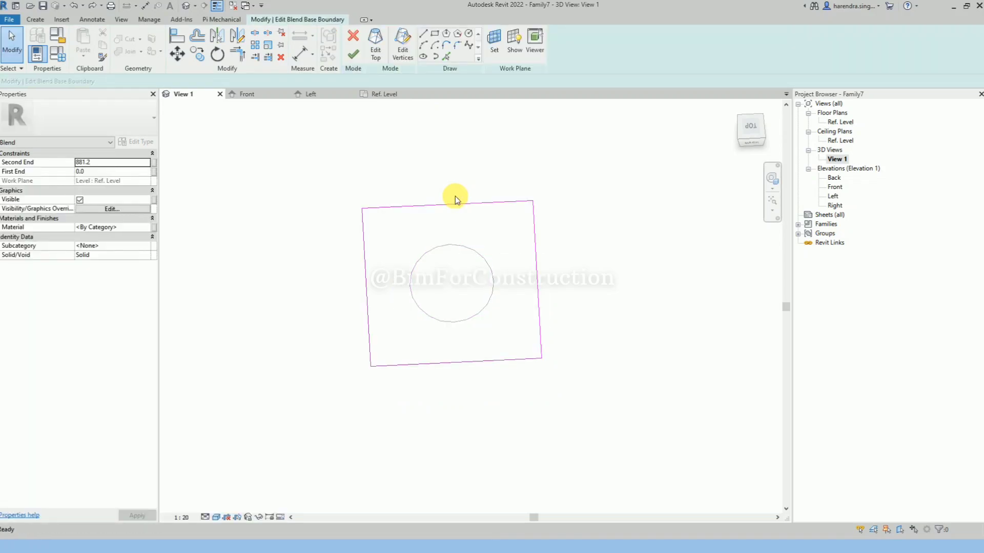
pyautogui.hotkey('ctrl', 'y')
pyautogui.keyDown('shift'); pyautogui.moveTo(639, 393); pyautogui.dragTo(712, 214, button='middle'); pyautogui.keyUp('shift')
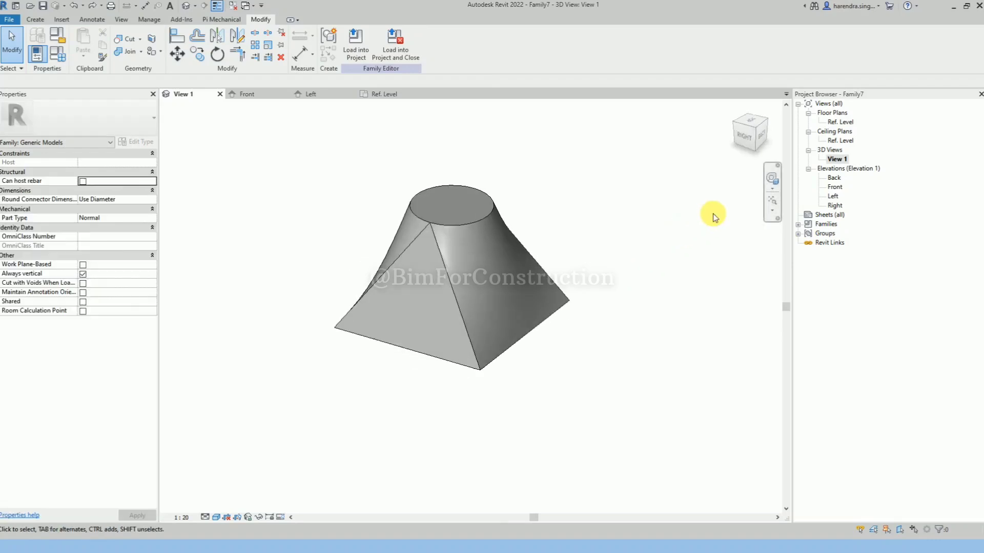
pyautogui.click(377, 95)
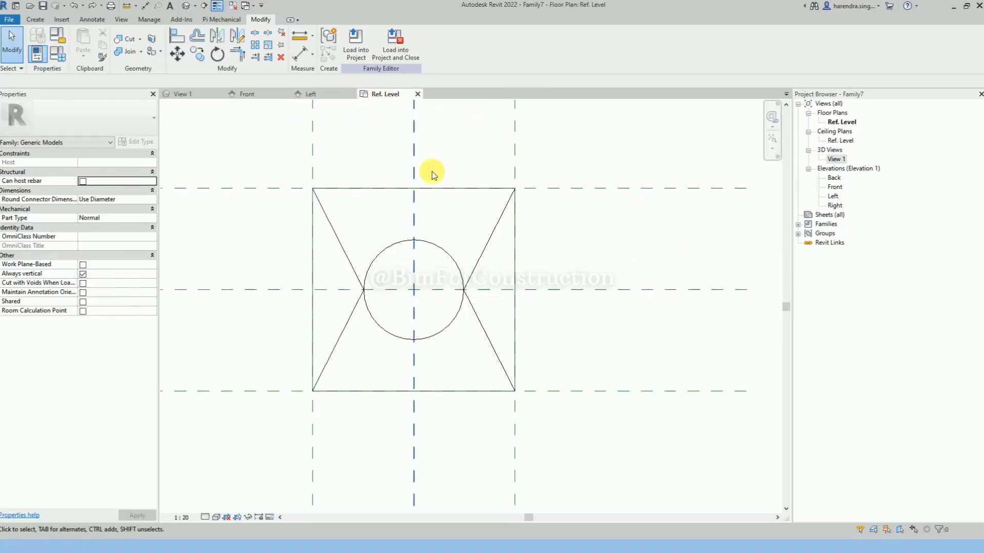
pyautogui.doubleClick(835, 187)
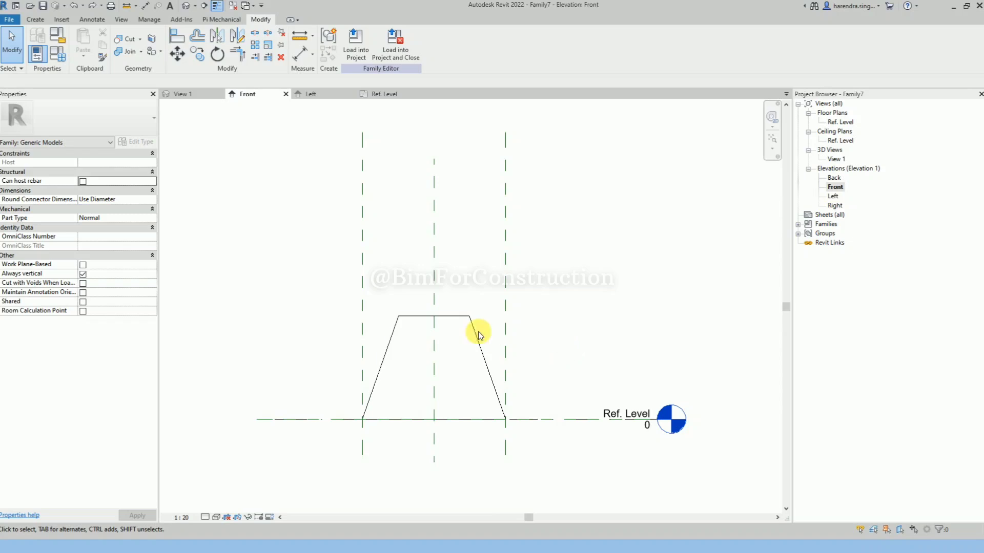
pyautogui.click(476, 333)
pyautogui.press('Escape')
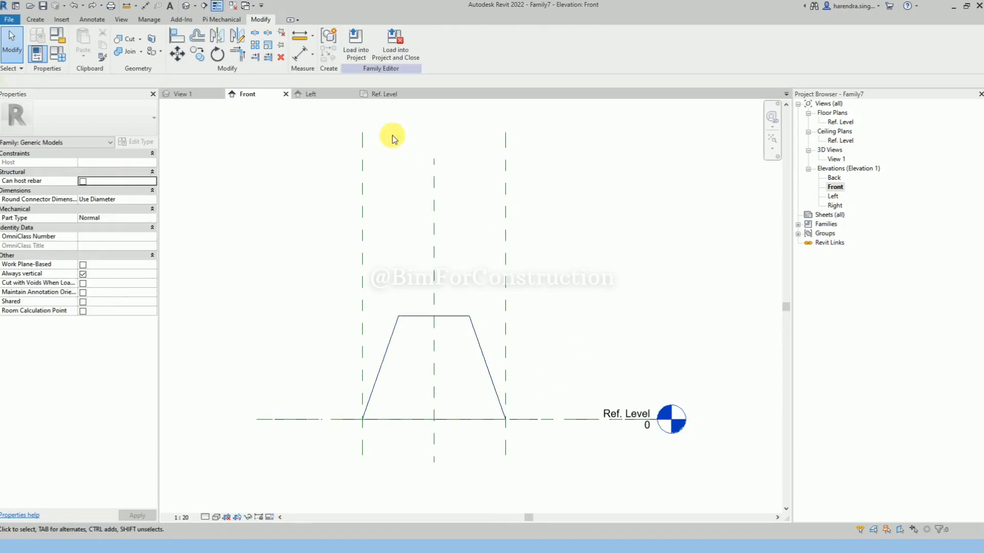
pyautogui.click(387, 96)
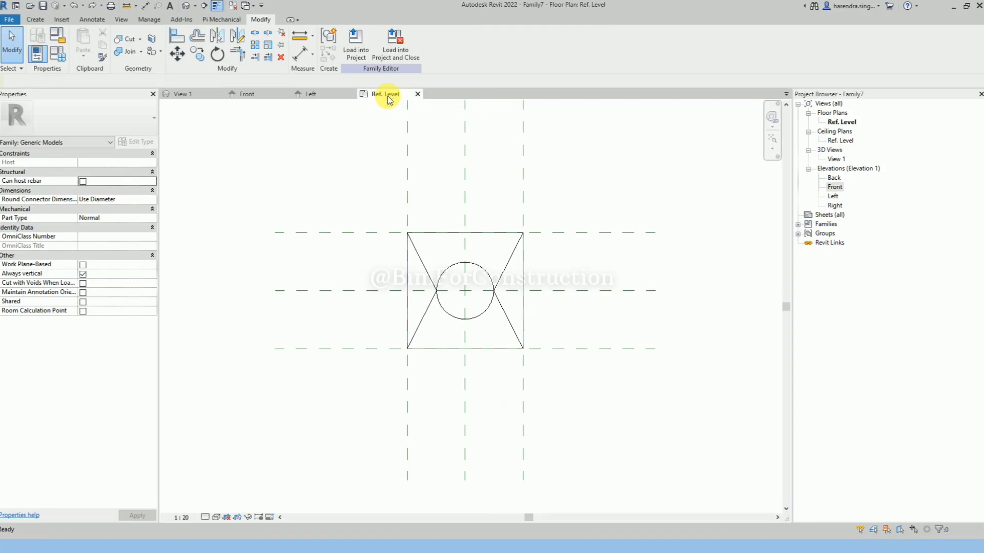
# In the Left elevation, draw a horizontal reference plane just above the blend's top face
pyautogui.click(310, 94)
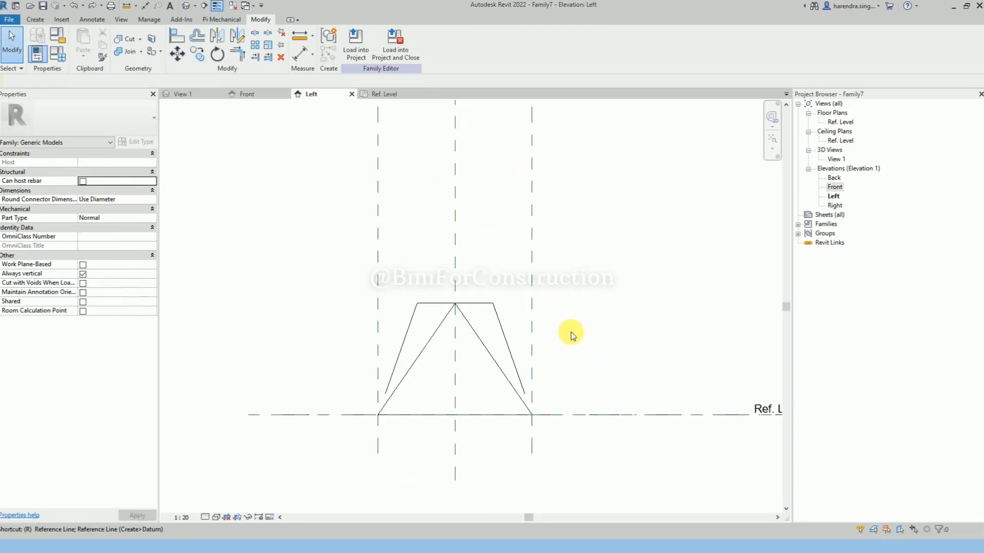
pyautogui.press('p')
pyautogui.click(293, 295)
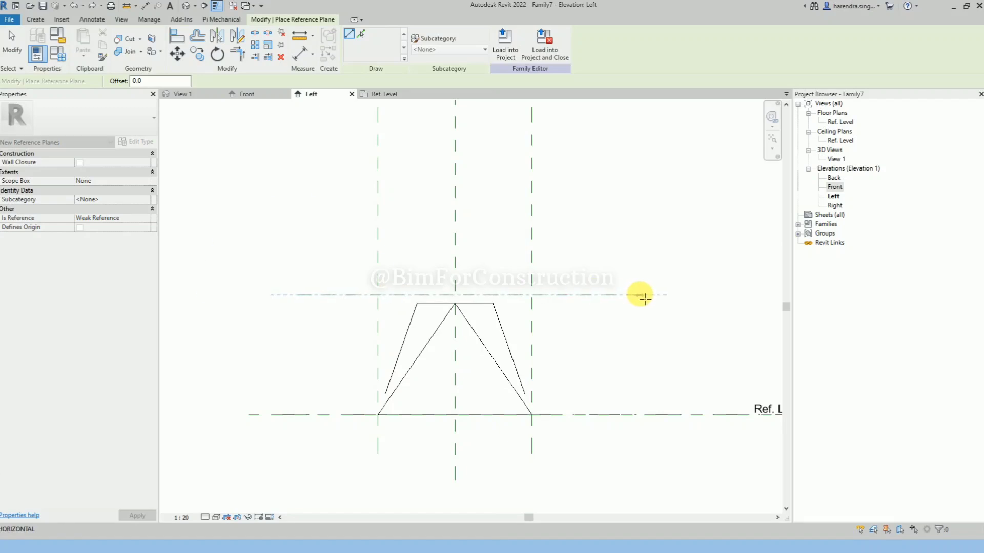
pyautogui.click(643, 295)
pyautogui.press('Escape')
pyautogui.press('Escape')
# Align the blend's top face to the new horizontal reference plane and lock the alignment
pyautogui.press('l')
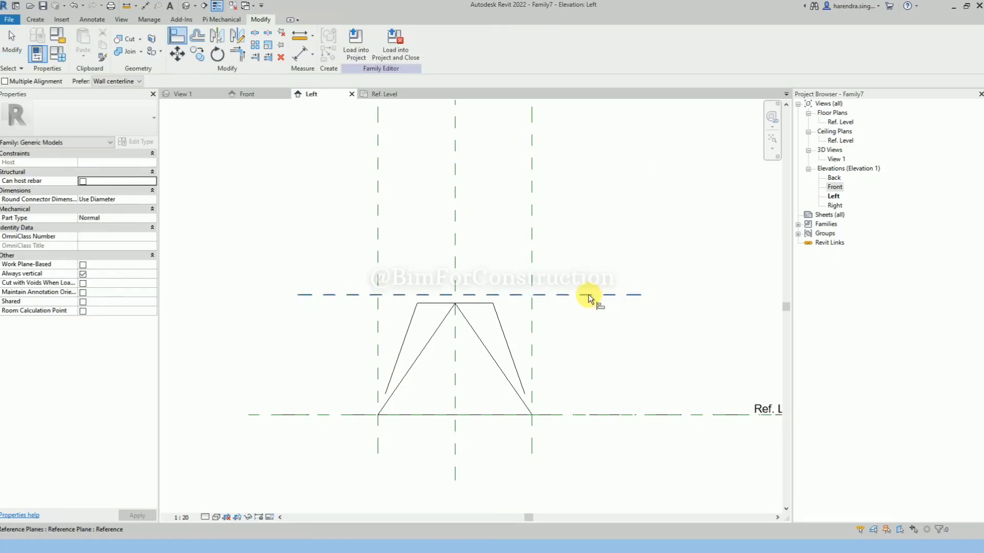
pyautogui.click(595, 295)
pyautogui.click(468, 303)
pyautogui.press('Escape')
pyautogui.press('Escape')
pyautogui.scroll(2, 522, 401)
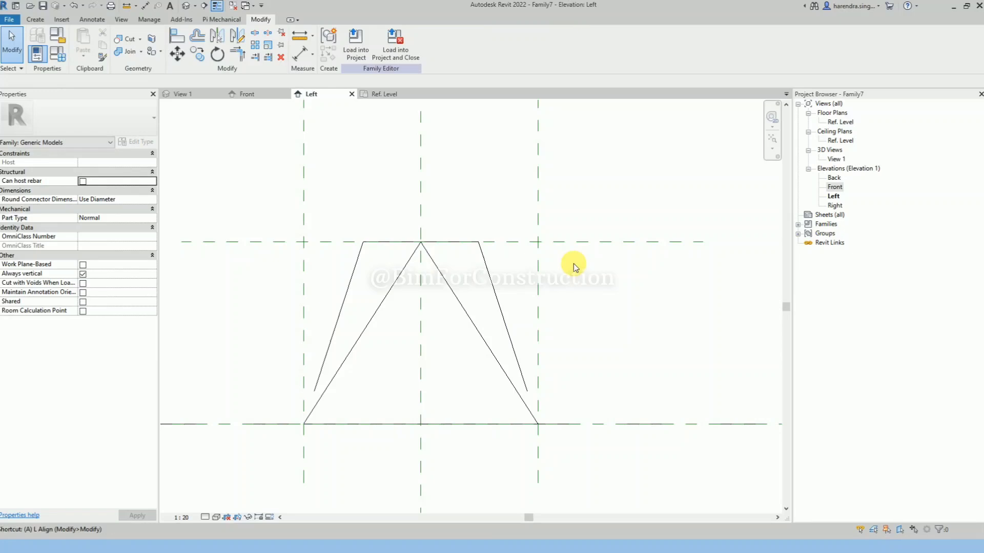
pyautogui.press('l')
pyautogui.click(604, 245)
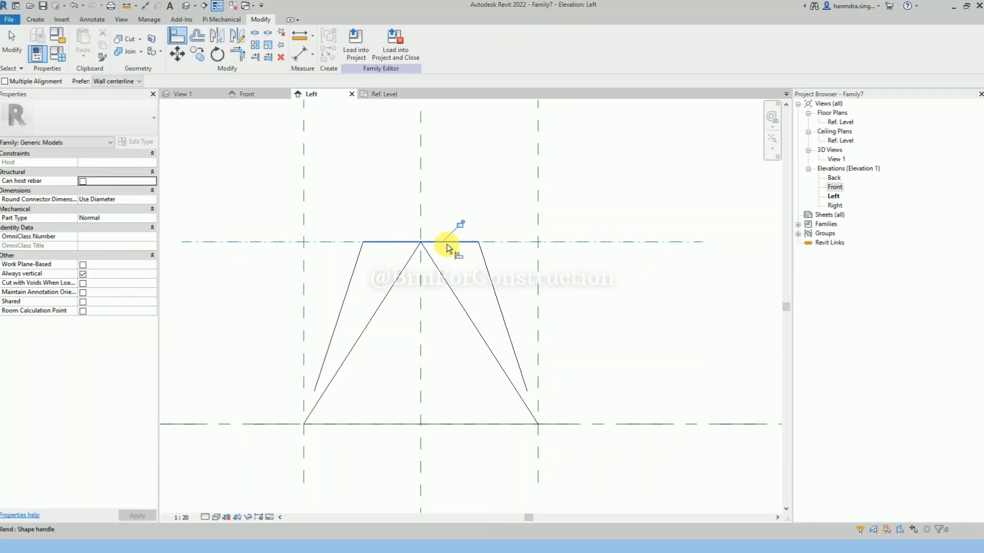
pyautogui.press('Escape')
pyautogui.press('Escape')
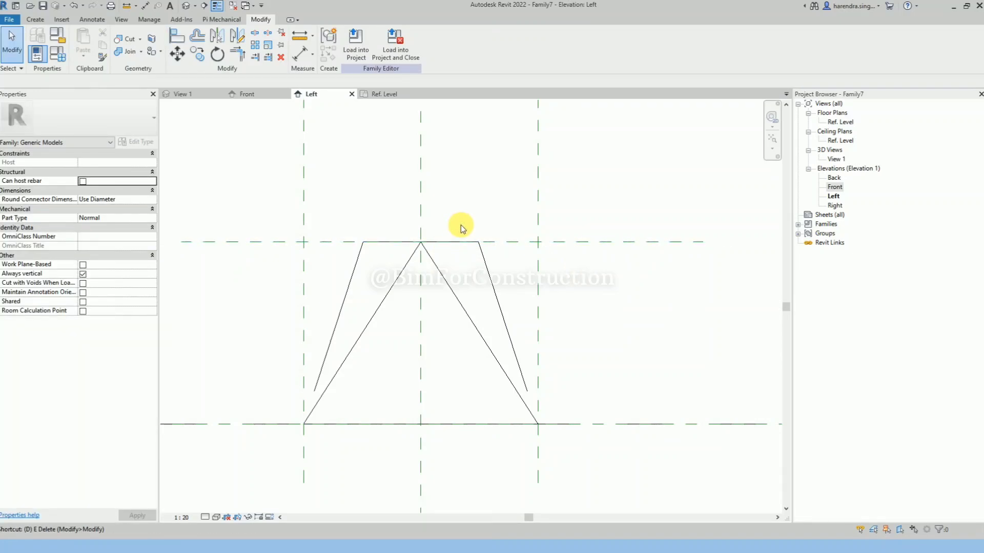
# Add an aligned dimension between the upper horizontal reference plane and the Ref. Level, beside the blend
pyautogui.press('d')
pyautogui.press('i')
pyautogui.click(553, 242)
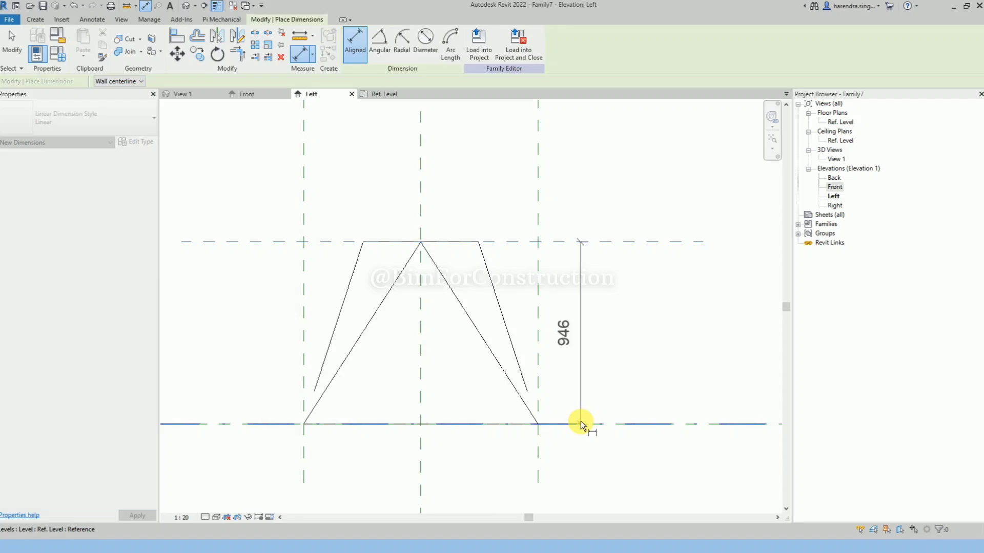
pyautogui.click(580, 424)
pyautogui.click(608, 467)
pyautogui.press('Escape')
pyautogui.press('Escape')
# Label the vertical dimension with a new instance family parameter named Height, grouped under Dimensions
pyautogui.click(608, 395)
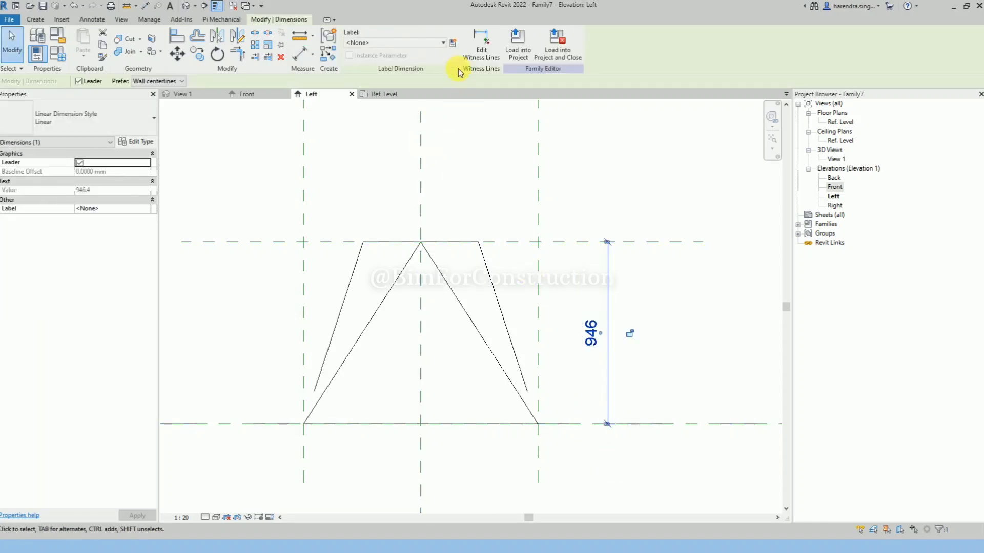
pyautogui.click(453, 44)
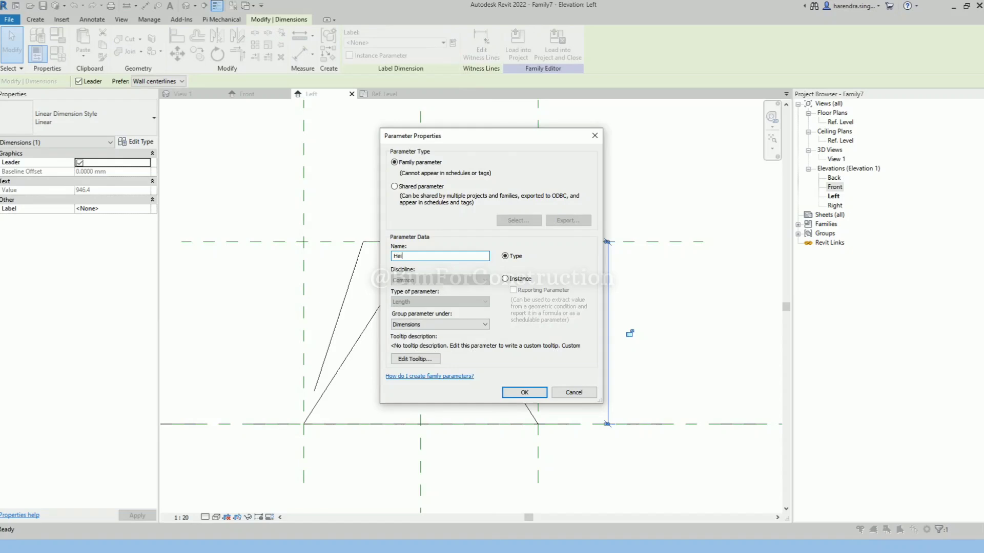
pyautogui.click(520, 280)
pyautogui.click(525, 392)
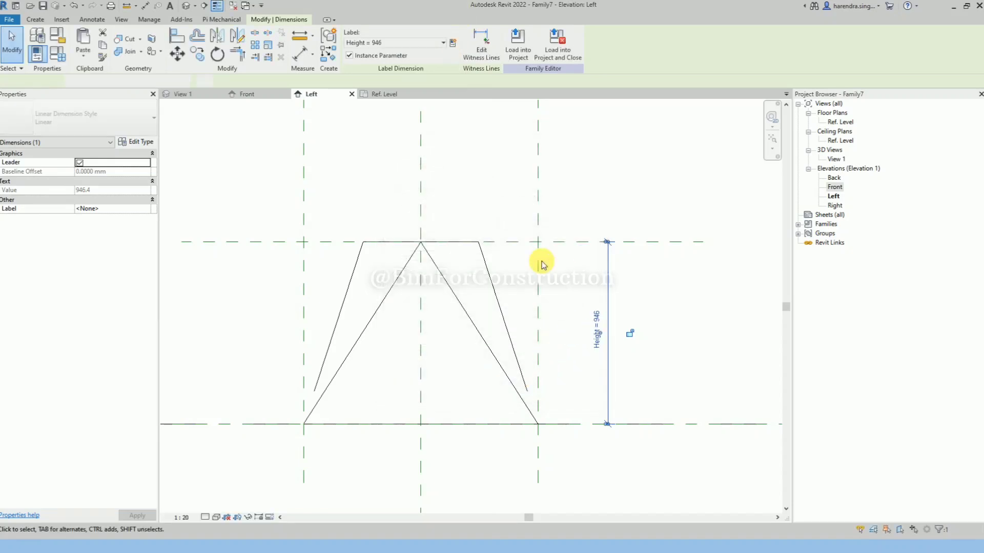
pyautogui.press('Escape')
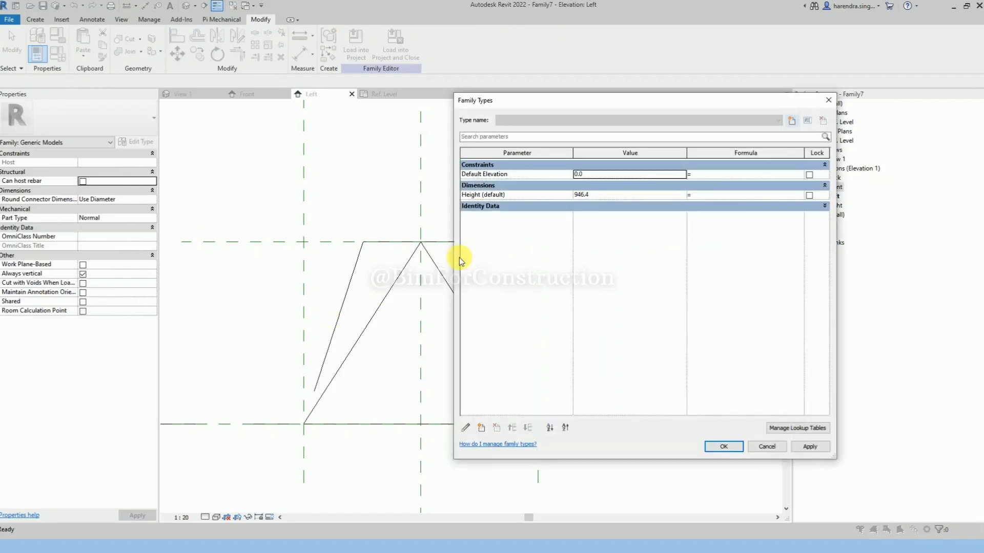
# Set the Height parameter to 1000 in Family Types and apply it to the blend
pyautogui.click(619, 198)
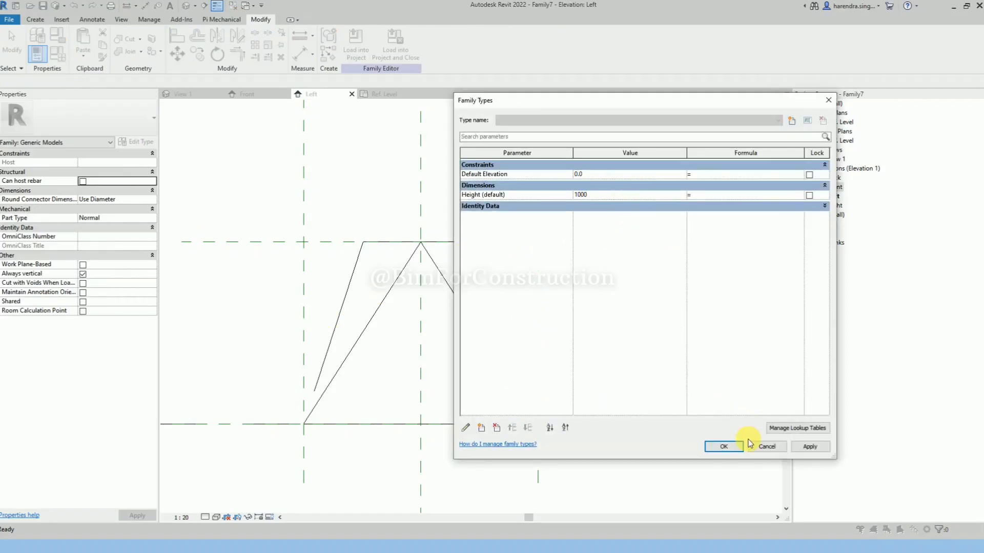
pyautogui.click(723, 447)
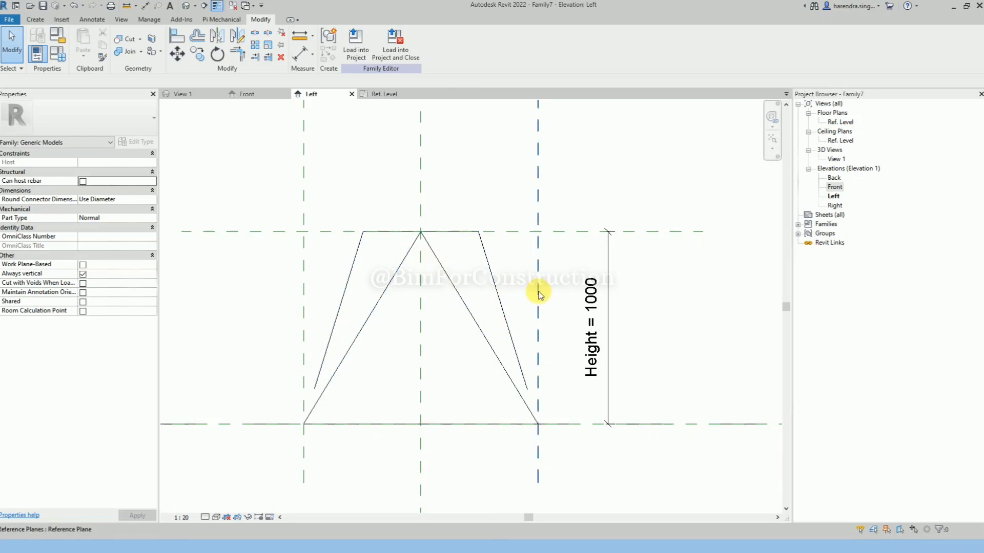
pyautogui.scroll(-2, 532, 279)
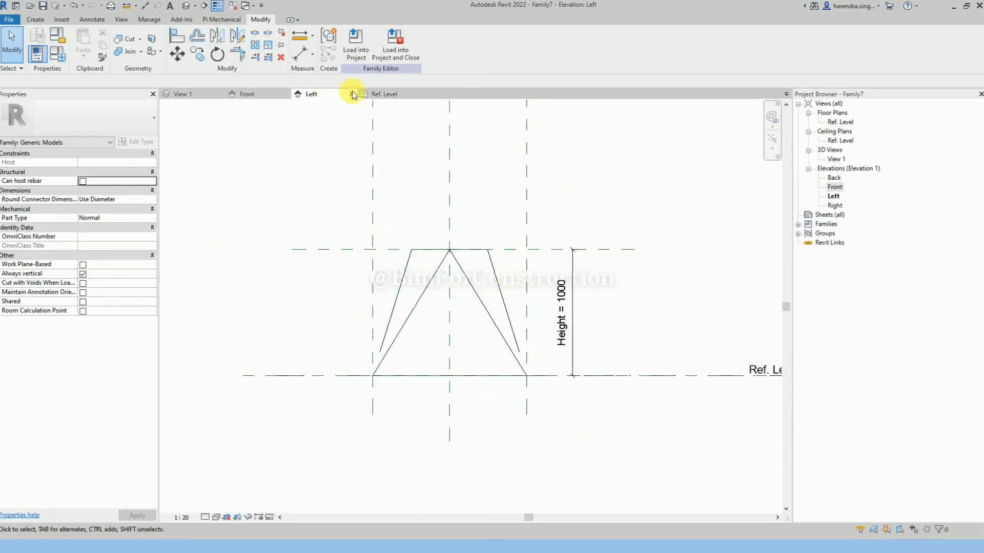
# Close the Front, Left and View 1 views so that only the Ref. Level plan stays open
pyautogui.click(399, 95)
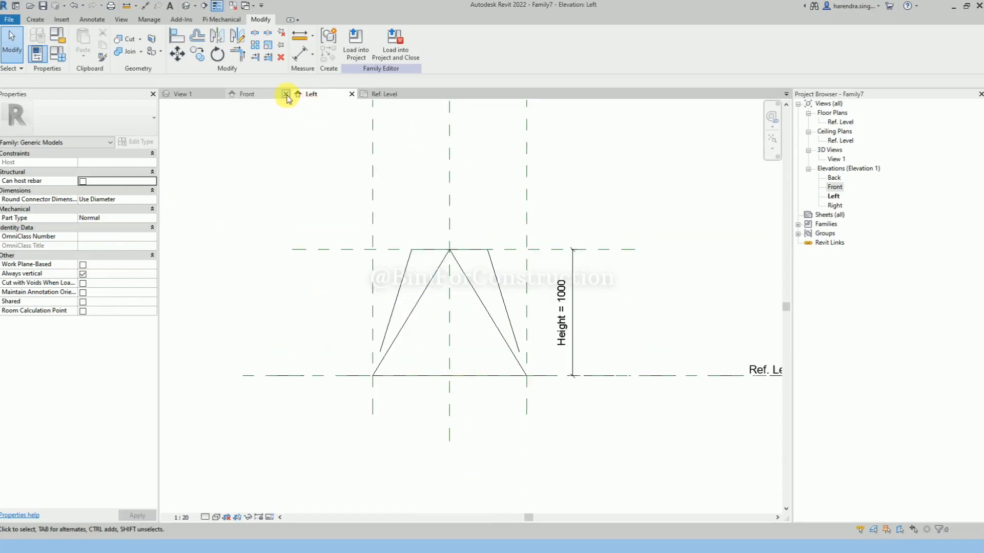
pyautogui.click(286, 95)
pyautogui.click(286, 95)
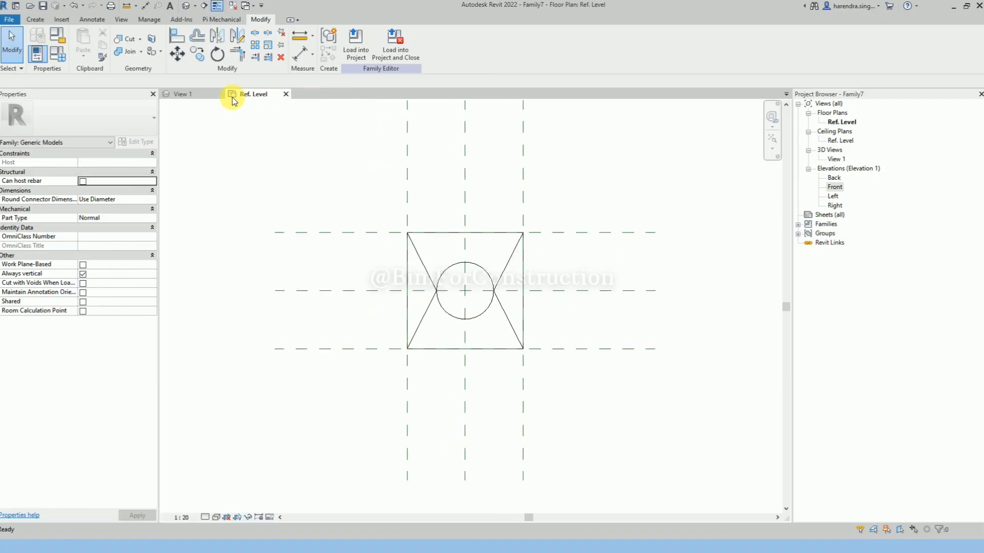
pyautogui.click(221, 94)
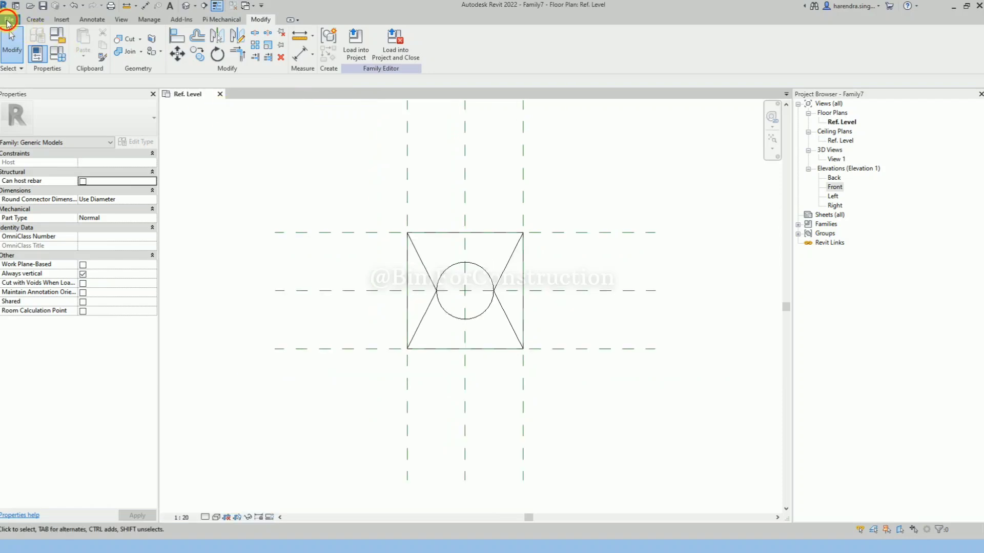
# Create a new project based on the Plumbing Template
pyautogui.click(8, 20)
pyautogui.moveTo(59, 61)
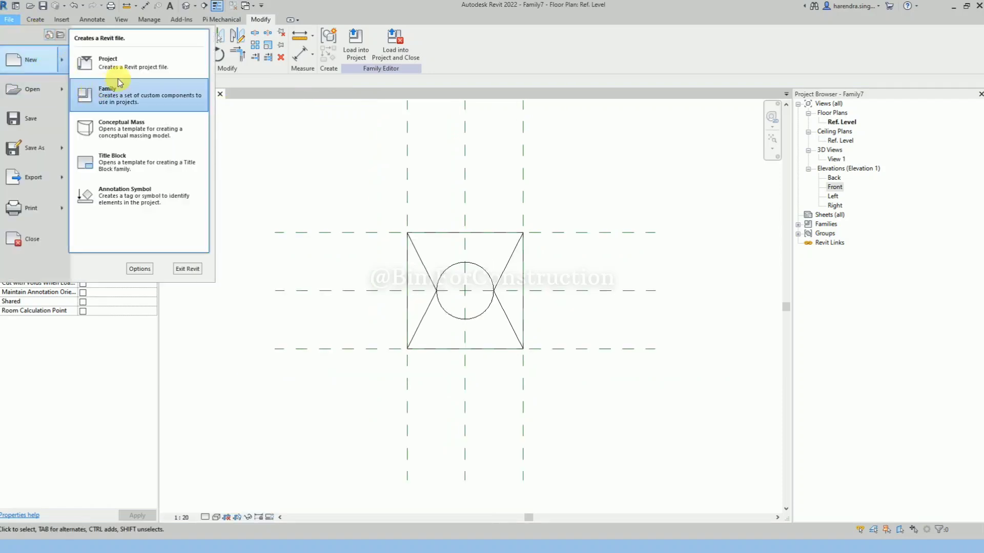
pyautogui.click(118, 63)
pyautogui.click(510, 251)
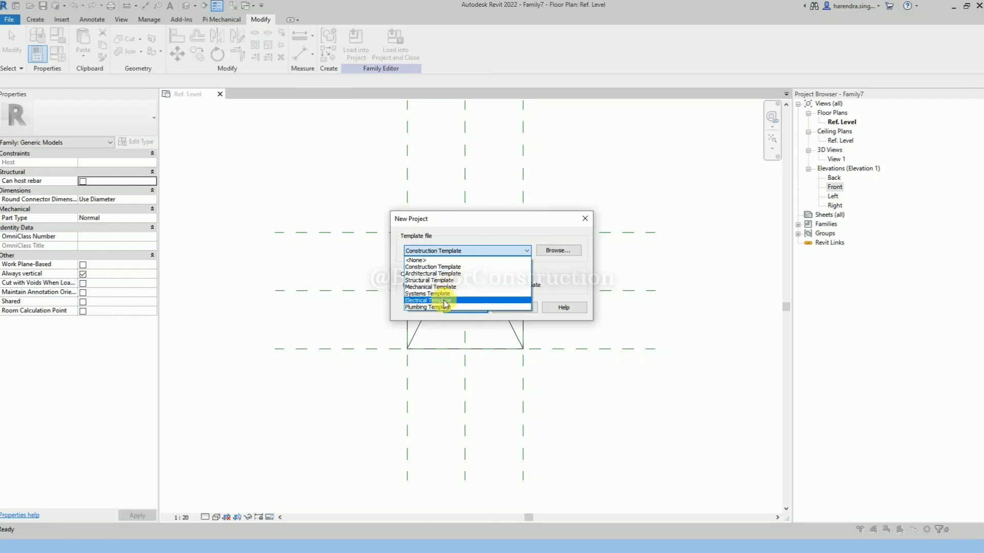
pyautogui.click(445, 301)
pyautogui.click(467, 251)
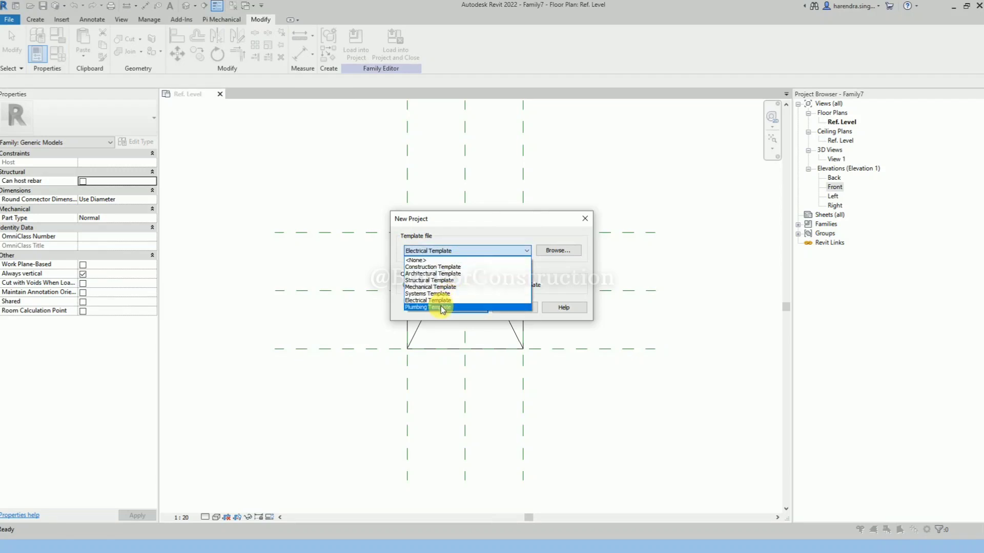
pyautogui.click(441, 308)
pyautogui.click(454, 307)
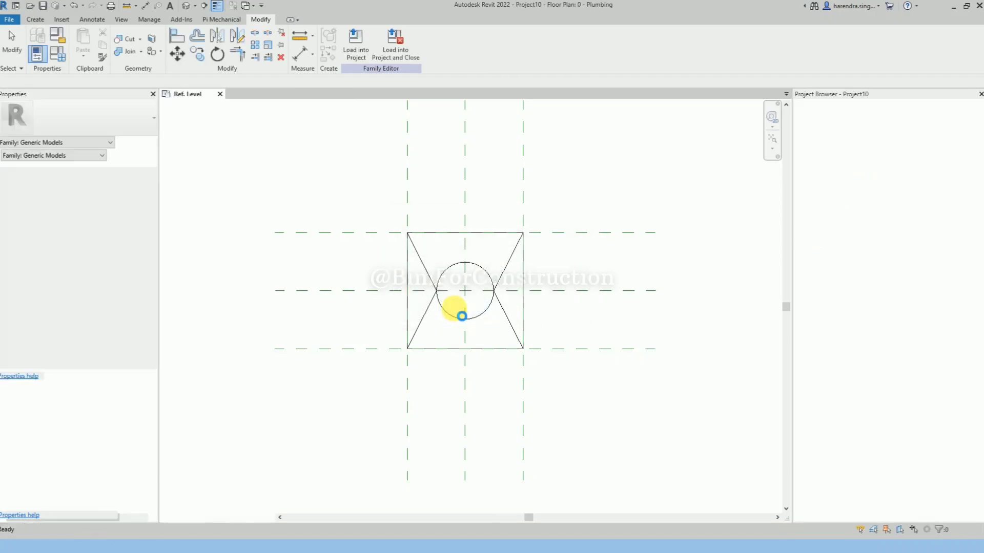
# Load the blend family from its Ref. Level view into the new project and place one instance in the 0 - Plumbing plan
pyautogui.click(213, 94)
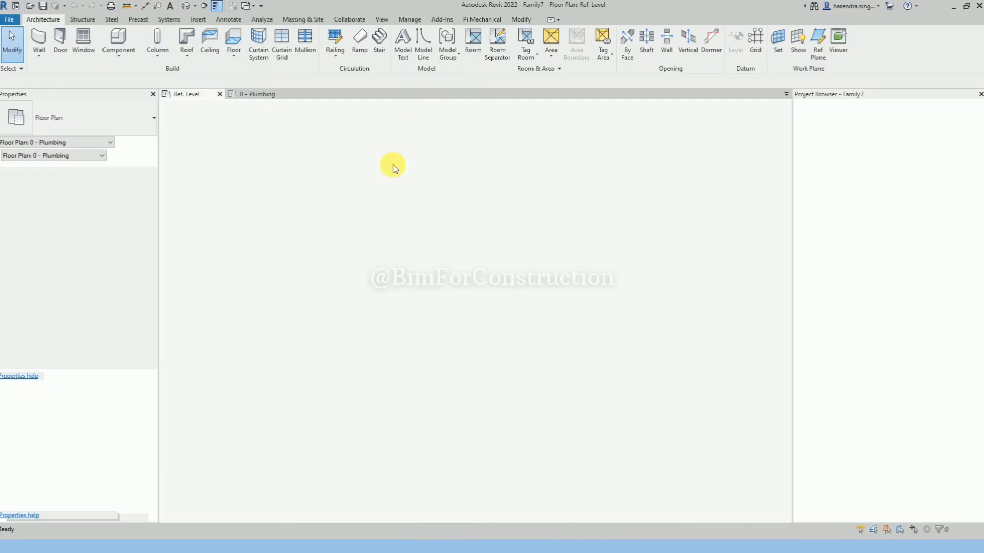
pyautogui.click(355, 54)
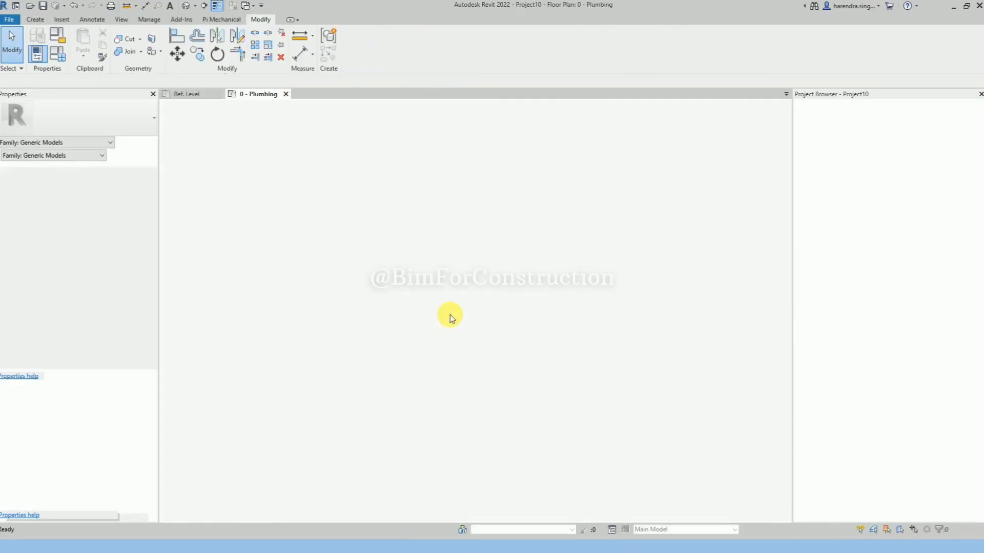
pyautogui.click(457, 262)
pyautogui.press('Escape')
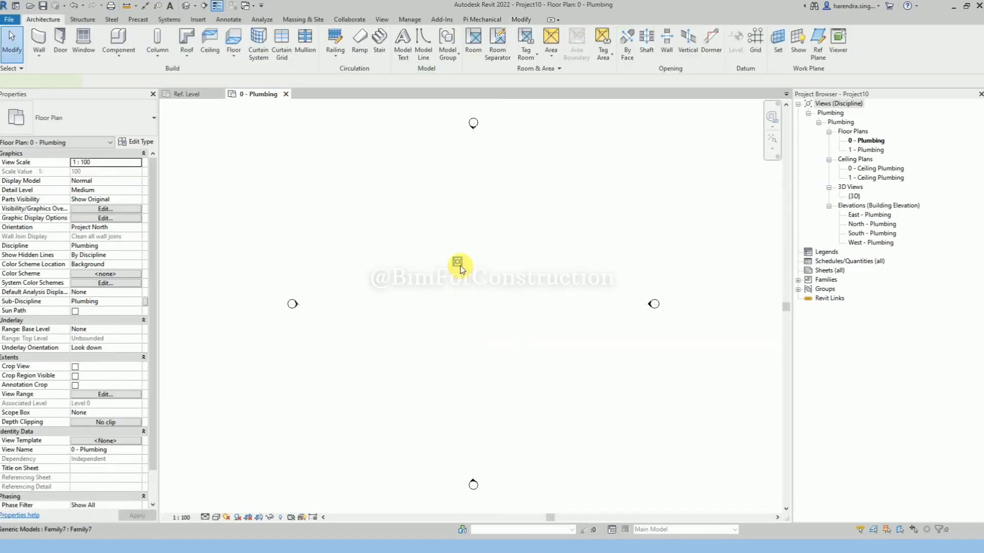
# Show the placed blend in the project's default 3D view and apply a shaded visual style
pyautogui.click(458, 263)
pyautogui.click(305, 58)
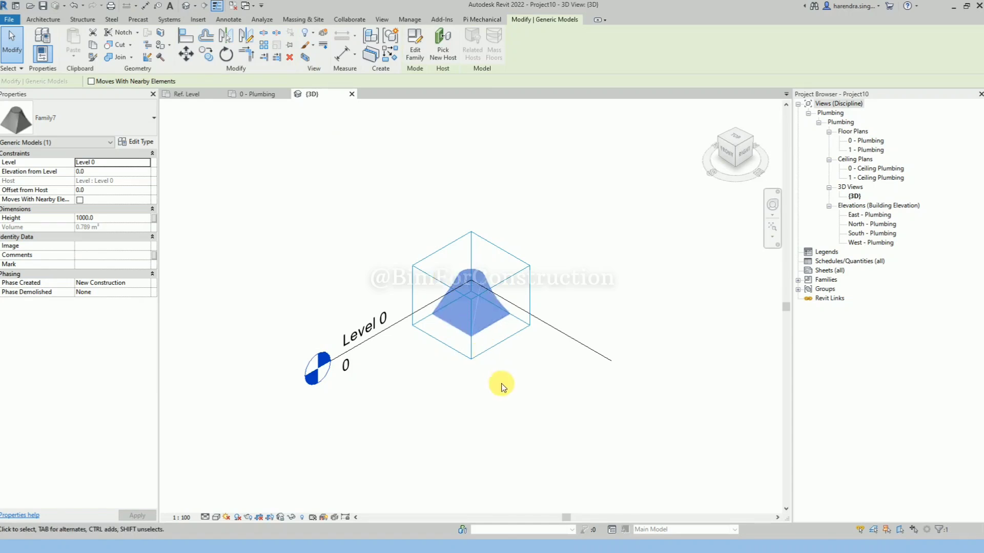
pyautogui.keyDown('shift'); pyautogui.moveTo(501, 384); pyautogui.dragTo(502, 282, button='middle'); pyautogui.keyUp('shift')
pyautogui.press('Escape')
pyautogui.scroll(2, 501, 278)
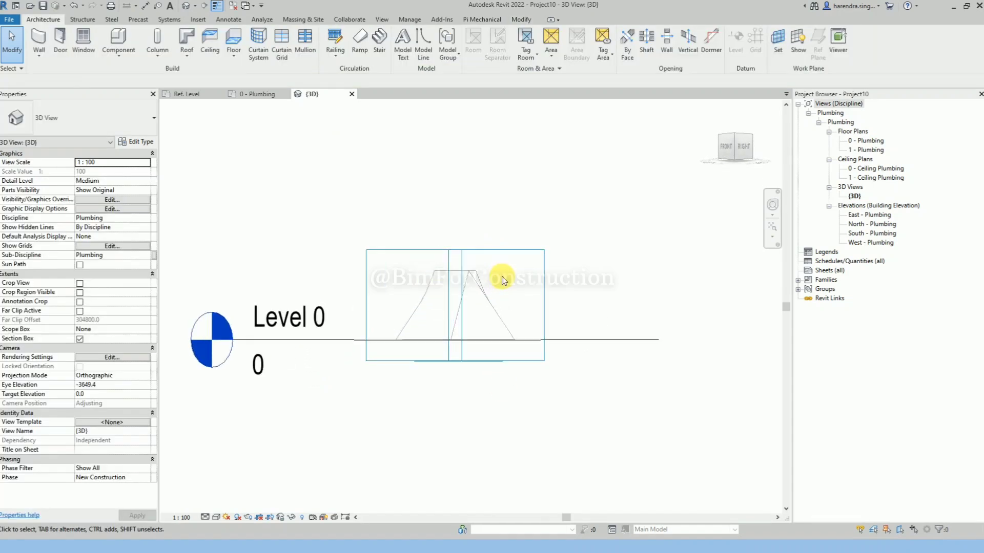
pyautogui.click(215, 519)
pyautogui.click(228, 487)
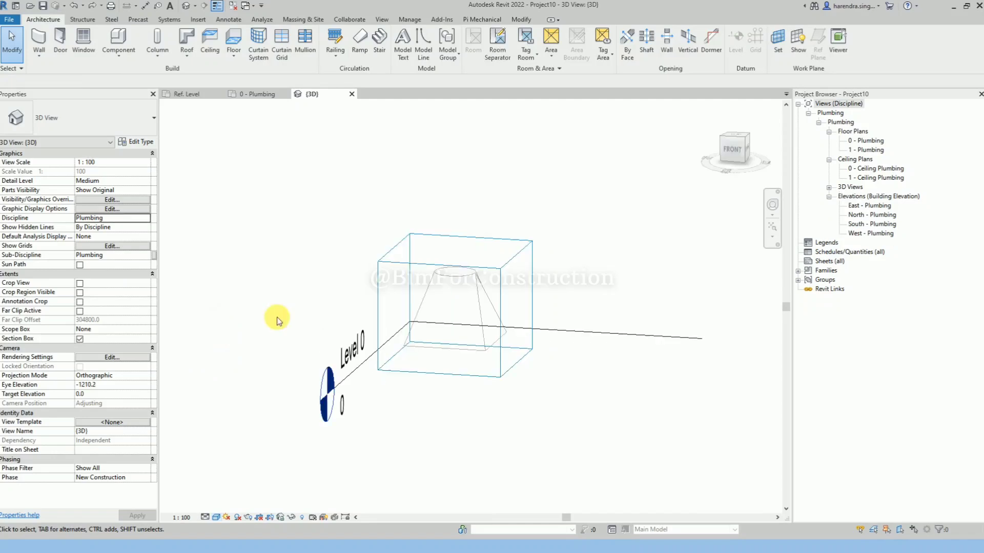
# Set the 3D view's discipline to Coordination and turn off its section box
pyautogui.click(149, 219)
pyautogui.click(94, 266)
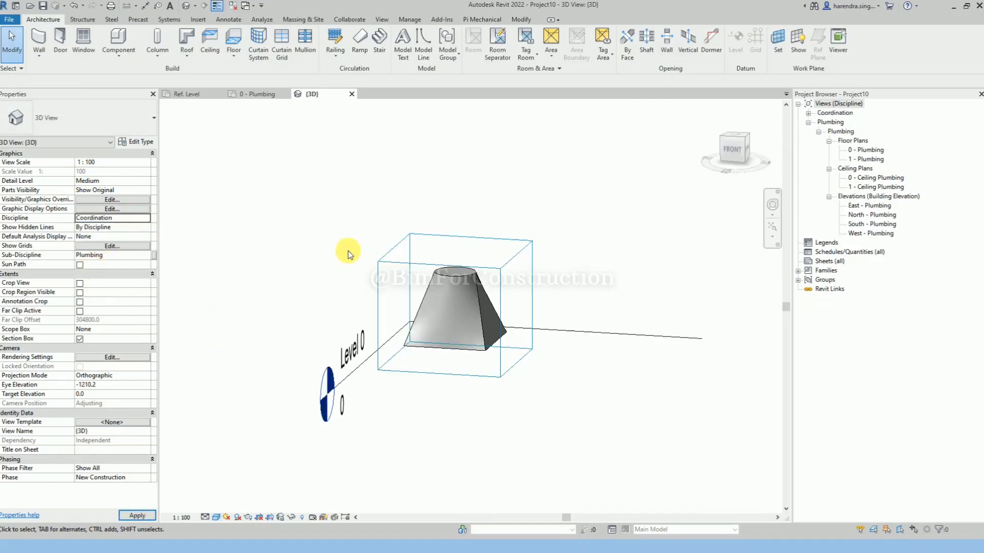
pyautogui.moveTo(423, 241)
pyautogui.keyDown('shift'); pyautogui.mouseDown(button='middle')
pyautogui.moveTo(445, 368)
pyautogui.moveTo(457, 289)
pyautogui.mouseUp(button='middle'); pyautogui.keyUp('shift')
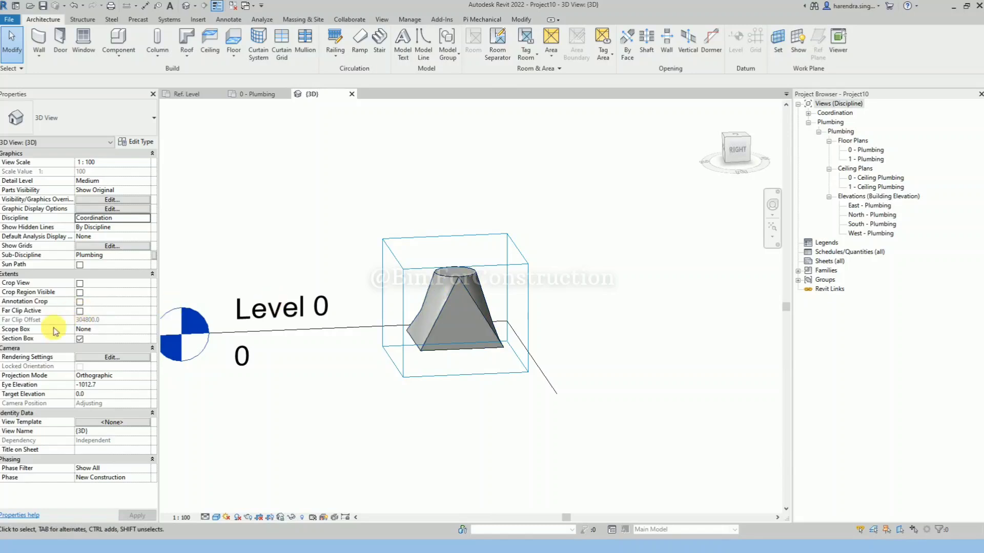
pyautogui.click(79, 339)
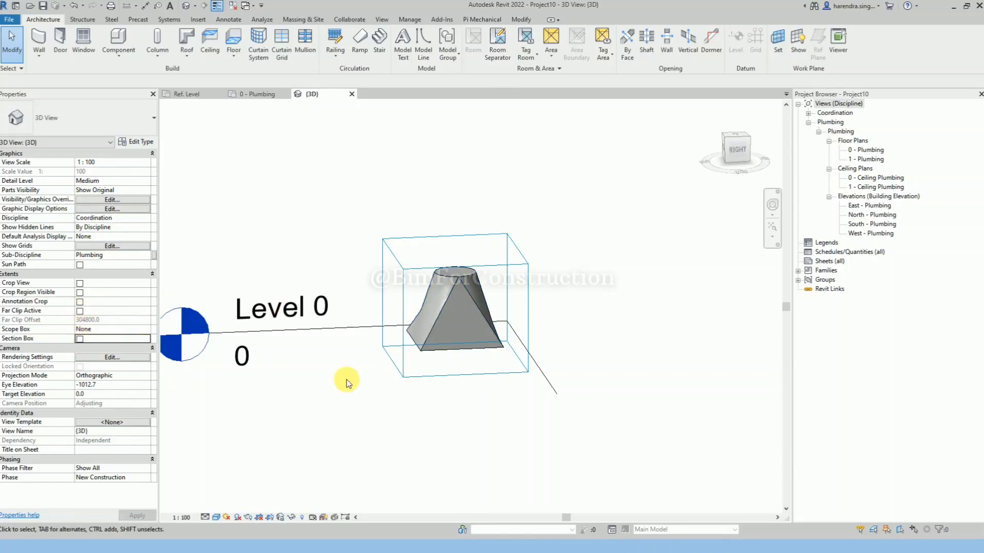
# Set the placed blend's Height instance parameter to 2000
pyautogui.click(469, 343)
pyautogui.click(131, 217)
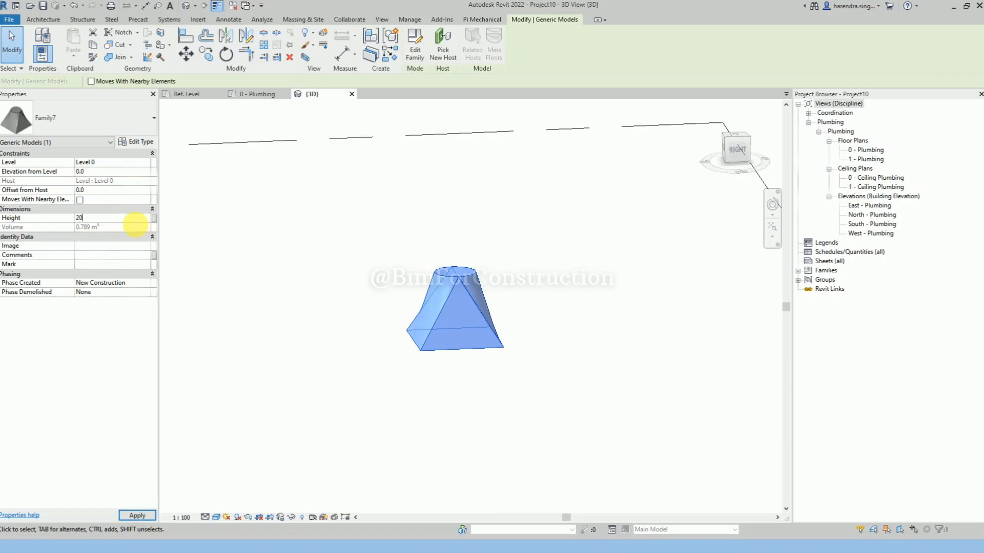
pyautogui.write('2000')
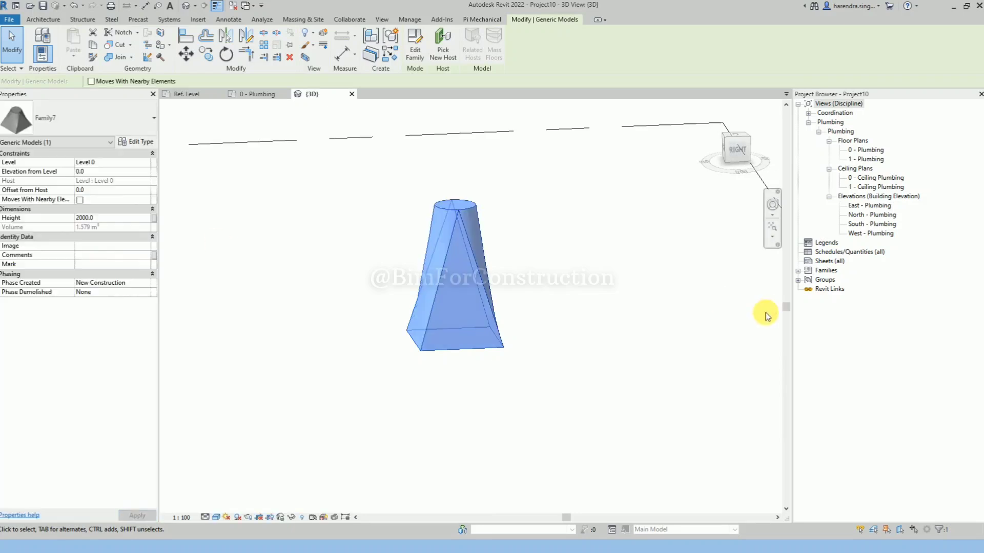
pyautogui.click(656, 329)
pyautogui.keyDown('shift'); pyautogui.moveTo(656, 330); pyautogui.dragTo(573, 397, button='middle'); pyautogui.keyUp('shift')
# Return to the family's Ref. Level plan and add an aligned dimension between the two outer vertical reference planes above the blend
pyautogui.click(208, 94)
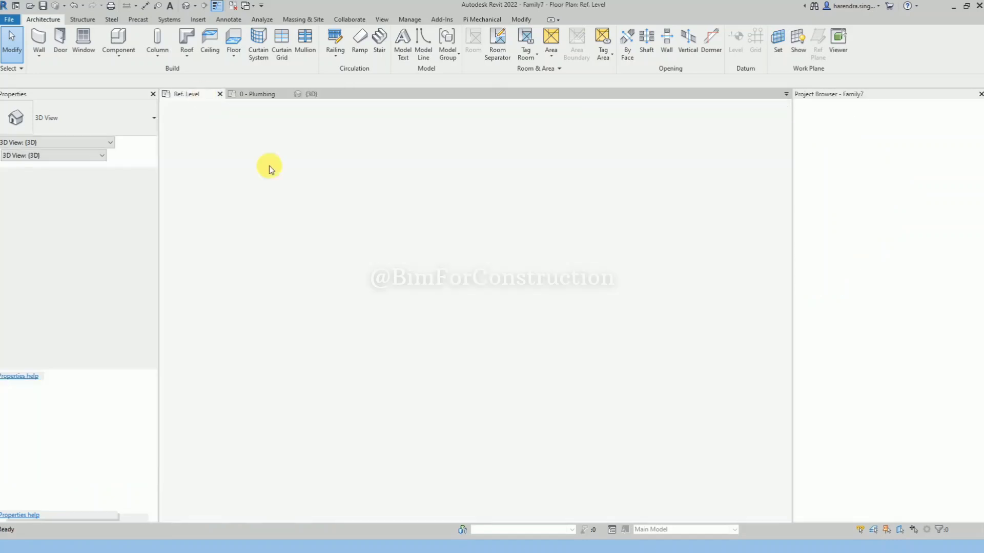
pyautogui.click(408, 318)
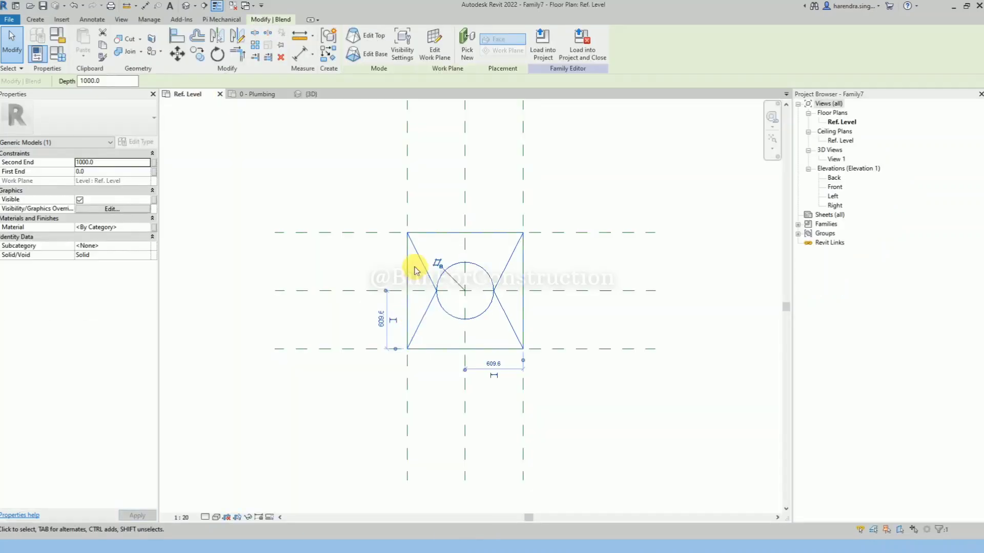
pyautogui.press('i')
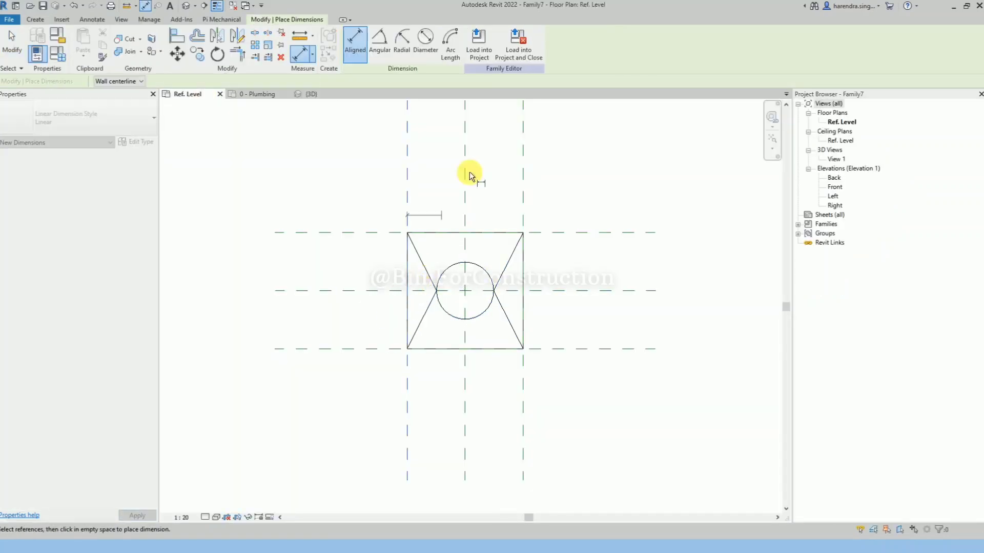
pyautogui.click(521, 184)
pyautogui.click(549, 165)
pyautogui.press('Escape')
# Try moving the right vertical reference plane outward, and undo the move
pyautogui.click(523, 199)
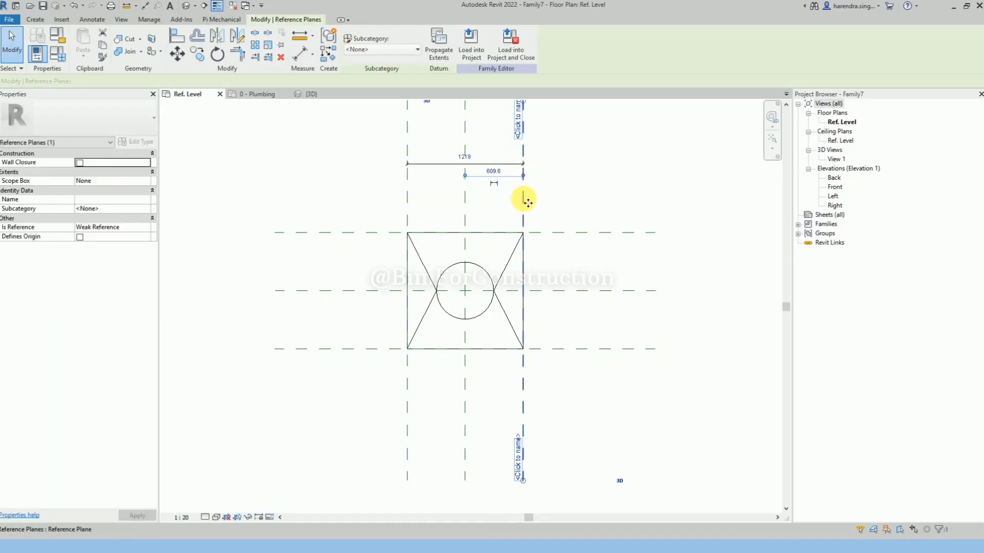
pyautogui.moveTo(523, 200); pyautogui.dragTo(564, 198)
pyautogui.hotkey('ctrl', 'z')
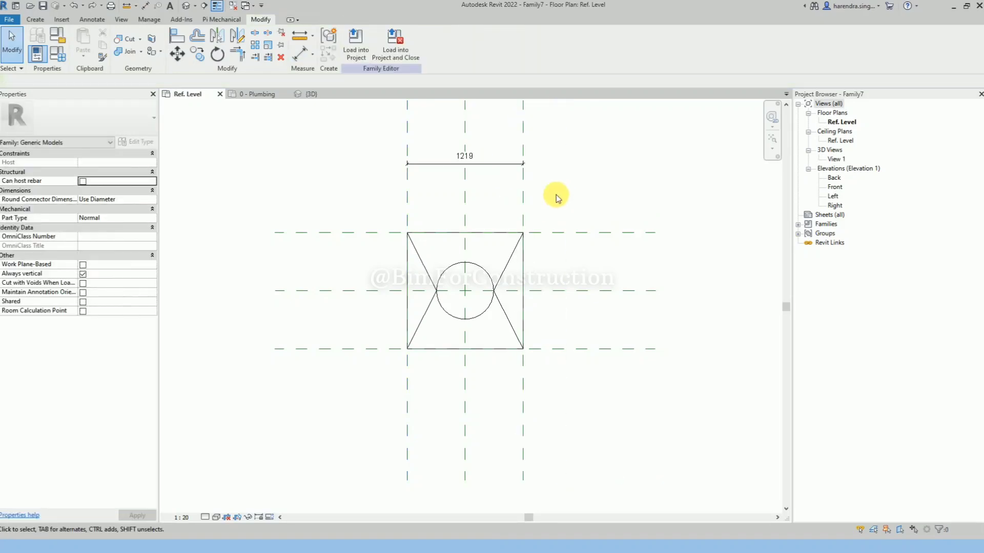
# Label the horizontal dimension with a new instance parameter named length, and reload the family, overwriting the project's version and its parameter values
pyautogui.click(503, 165)
pyautogui.click(453, 45)
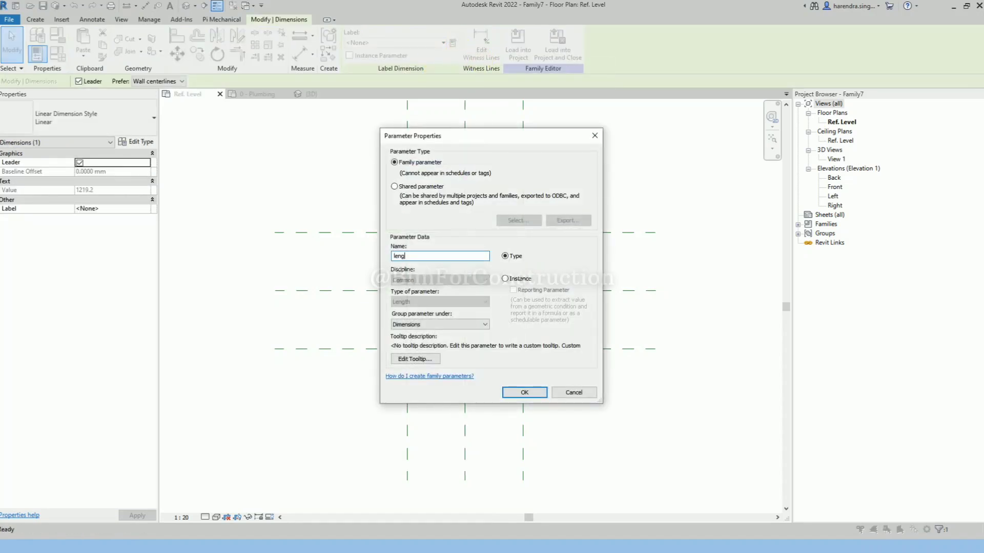
pyautogui.click(515, 281)
pyautogui.click(523, 391)
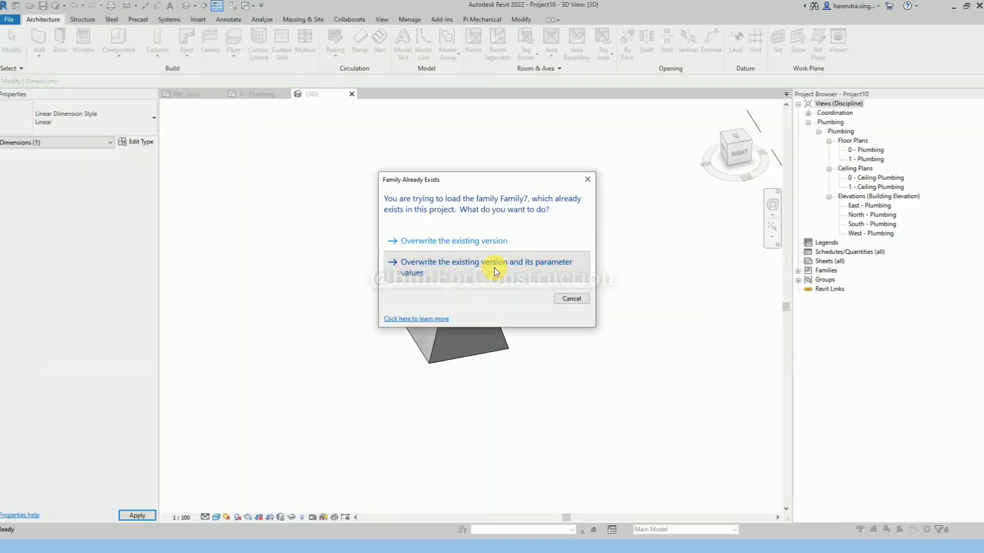
pyautogui.click(493, 267)
# Try a length of 2000 on the placed blend in the 3D view, and undo the change
pyautogui.click(478, 295)
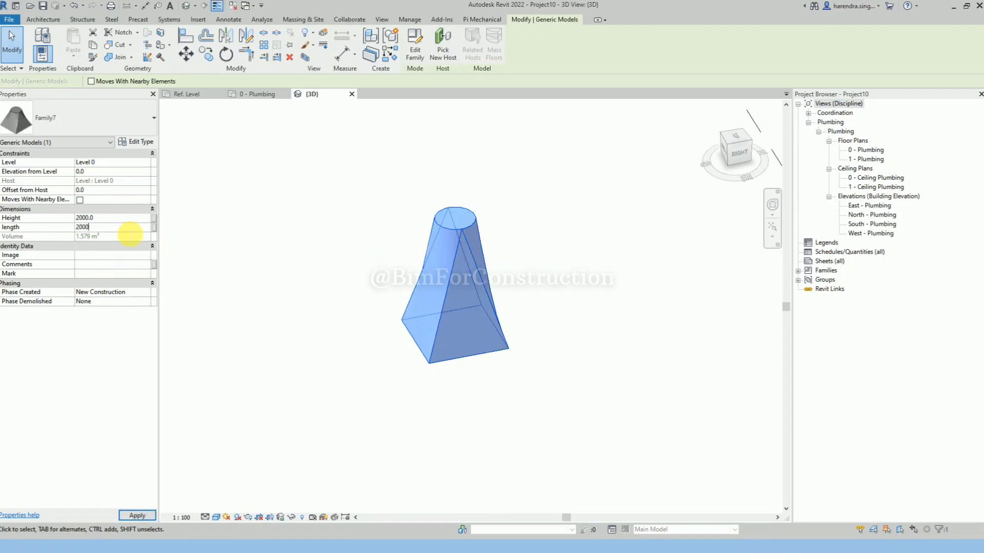
pyautogui.click(512, 391)
pyautogui.keyDown('shift'); pyautogui.moveTo(511, 391); pyautogui.dragTo(483, 378, button='middle'); pyautogui.keyUp('shift')
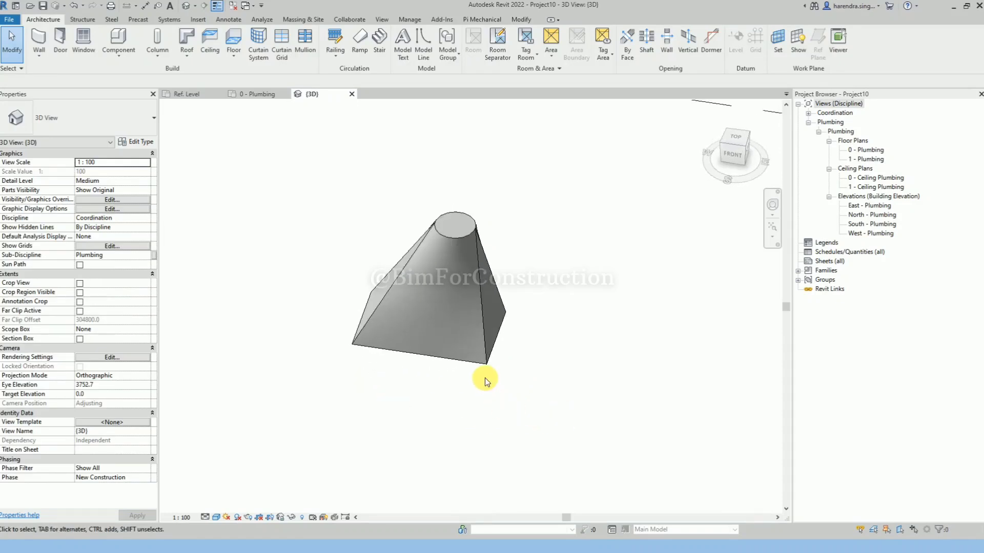
pyautogui.click(462, 349)
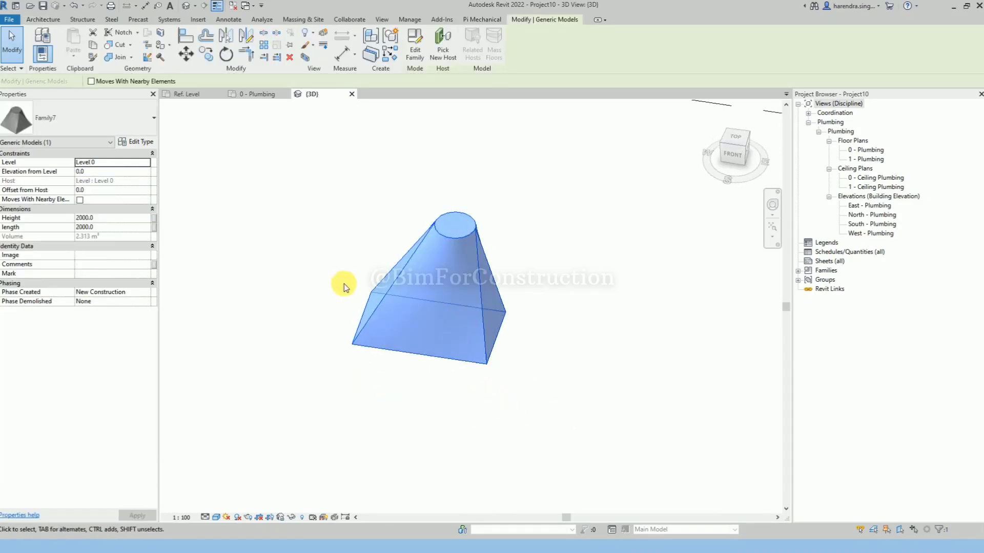
pyautogui.click(371, 289)
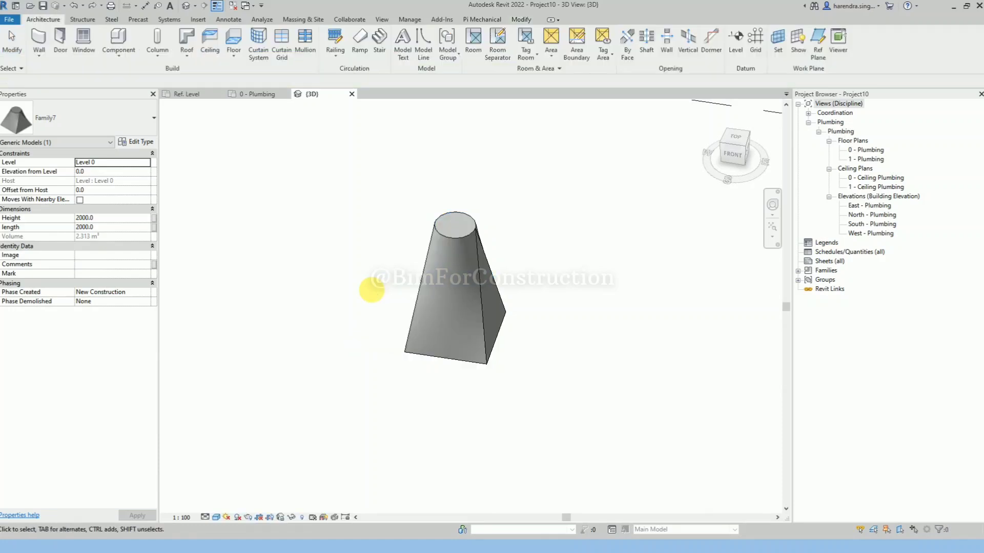
# In the family's Ref. Level plan, add an aligned dimension across the three vertical reference planes and make its segments equal
pyautogui.click(208, 93)
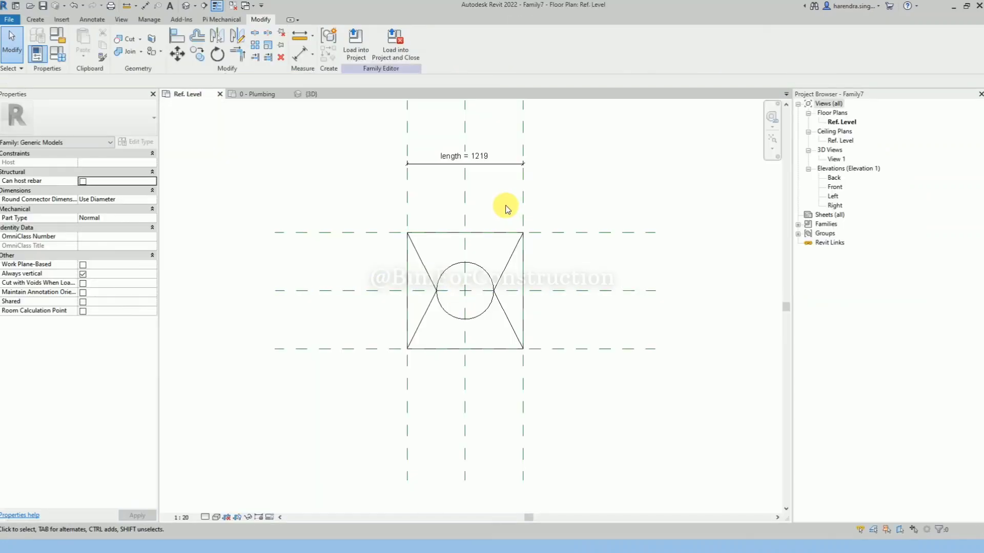
pyautogui.press('d')
pyautogui.press('i')
pyautogui.click(408, 217)
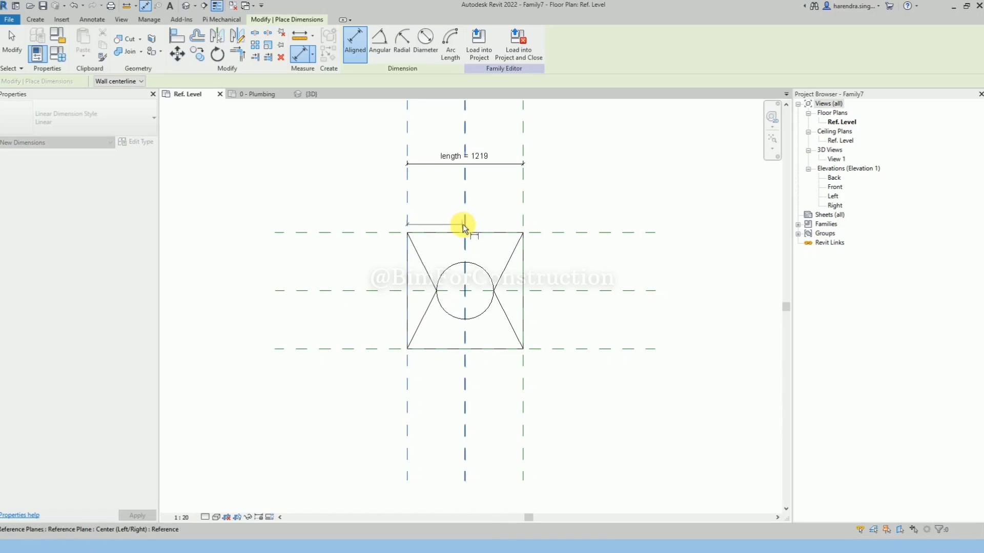
pyautogui.click(464, 221)
pyautogui.click(522, 207)
pyautogui.click(535, 197)
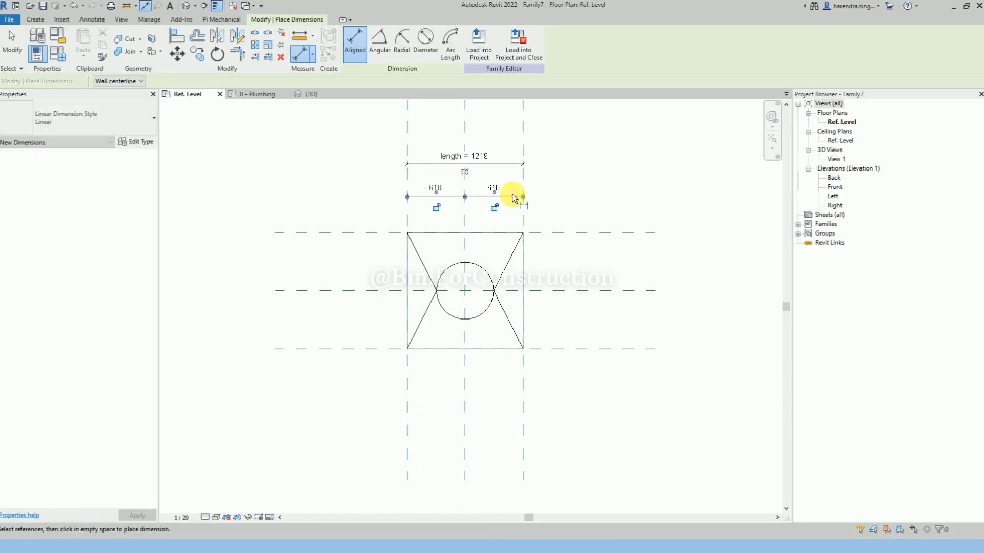
pyautogui.click(465, 173)
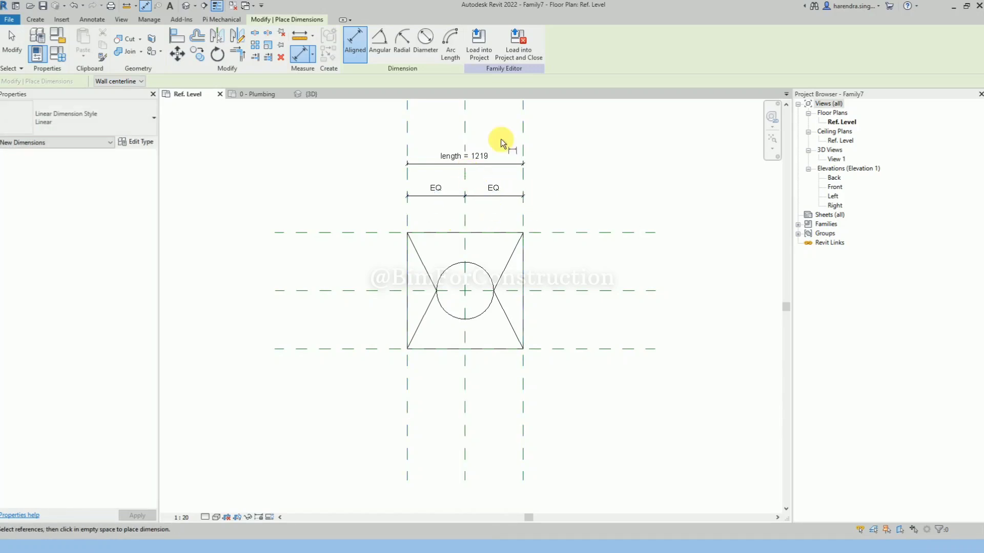
# Reload the family, overwriting the project's version and parameter values, and set the placed blend's length to 2000
pyautogui.click(479, 42)
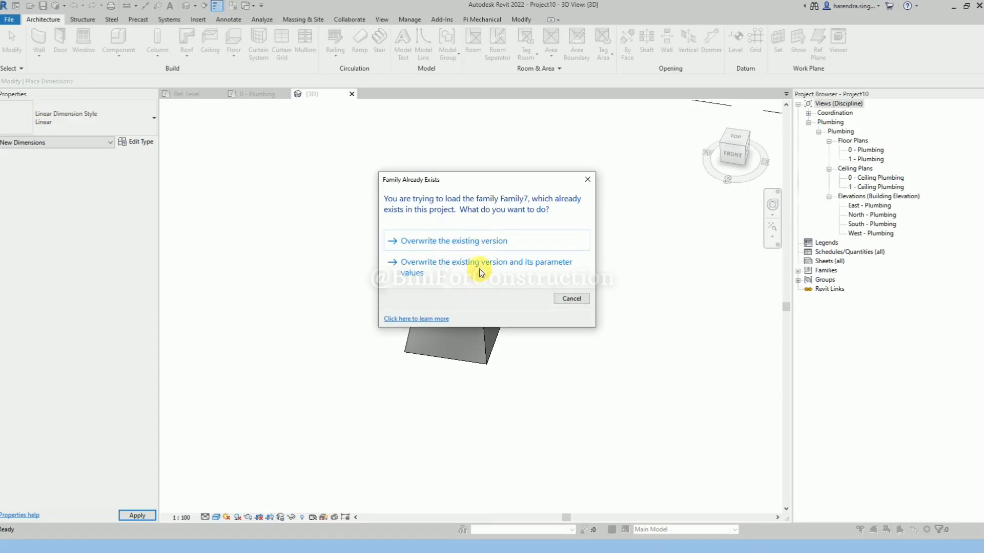
pyautogui.click(478, 266)
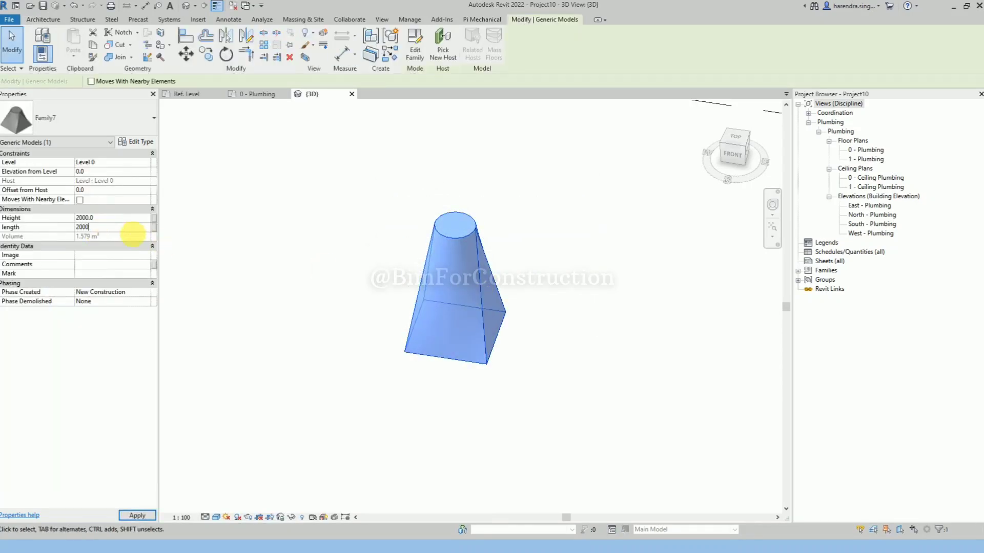
pyautogui.click(275, 279)
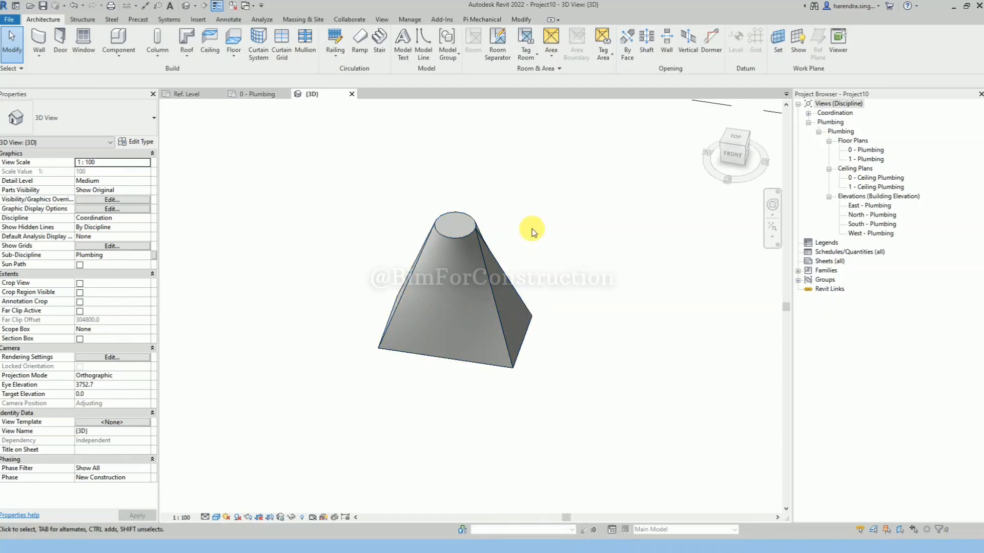
pyautogui.keyDown('shift'); pyautogui.moveTo(529, 226); pyautogui.dragTo(531, 350, button='middle'); pyautogui.keyUp('shift')
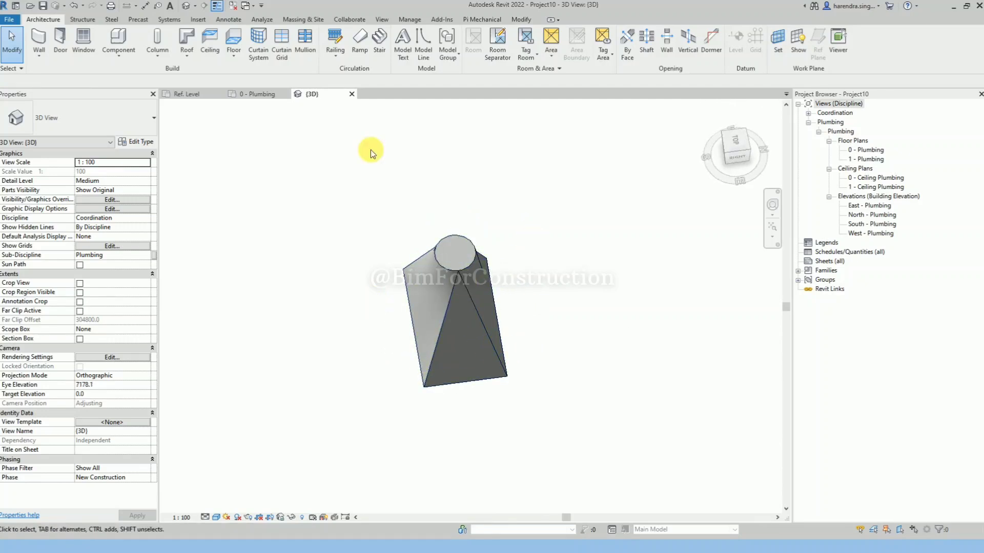
# In the family's Ref. Level plan, add an aligned dimension across the three horizontal reference planes and make its segments equal
pyautogui.click(192, 94)
pyautogui.press('d')
pyautogui.press('i')
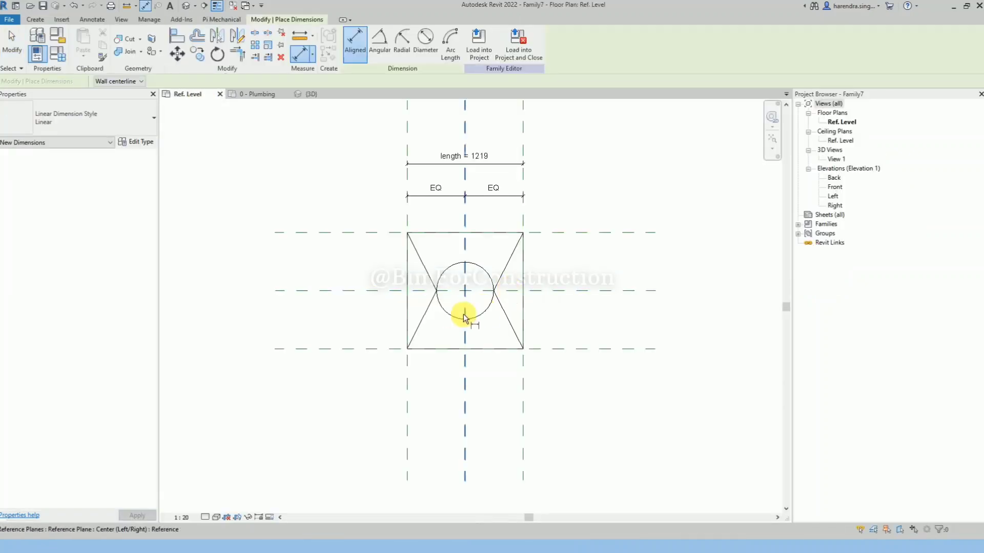
pyautogui.click(583, 234)
pyautogui.click(588, 290)
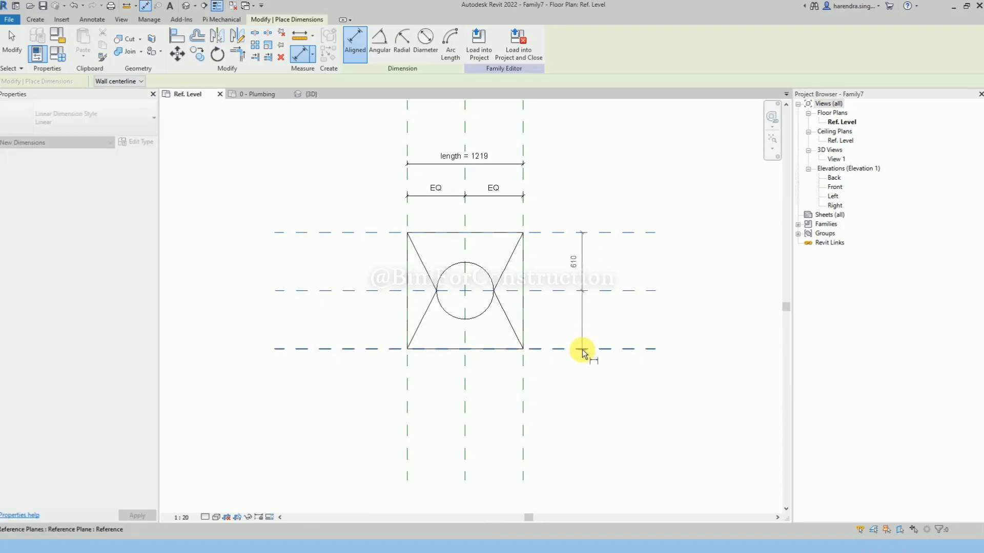
pyautogui.click(582, 349)
pyautogui.click(567, 369)
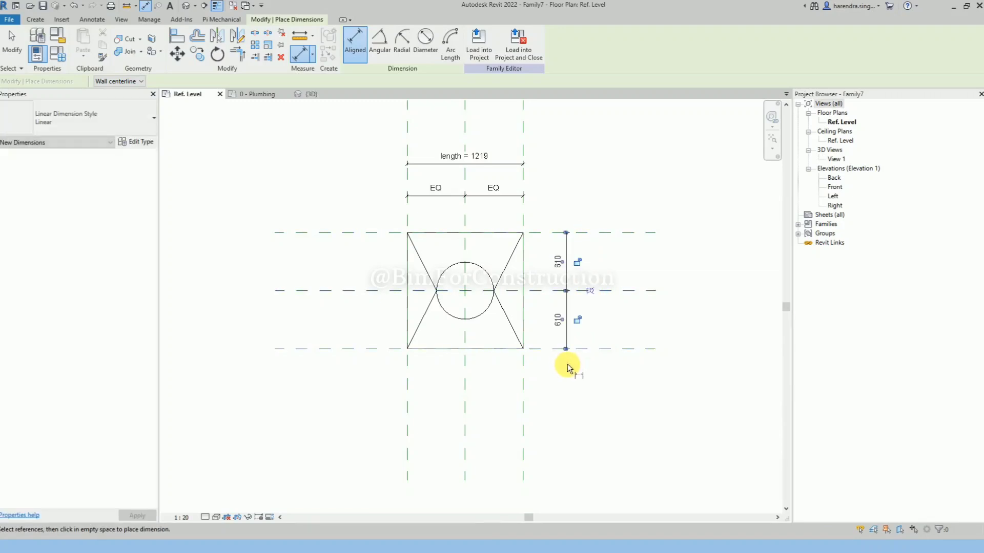
pyautogui.click(590, 293)
pyautogui.press('Escape')
pyautogui.press('Escape')
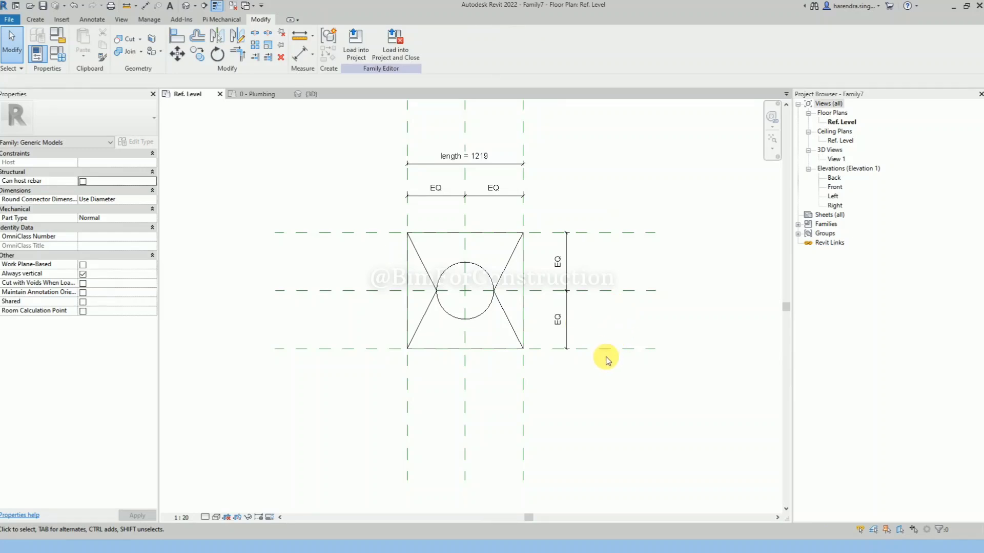
# Dimension between the two outer horizontal reference planes and label the dimension with a new instance parameter named width
pyautogui.press('i')
pyautogui.click(599, 233)
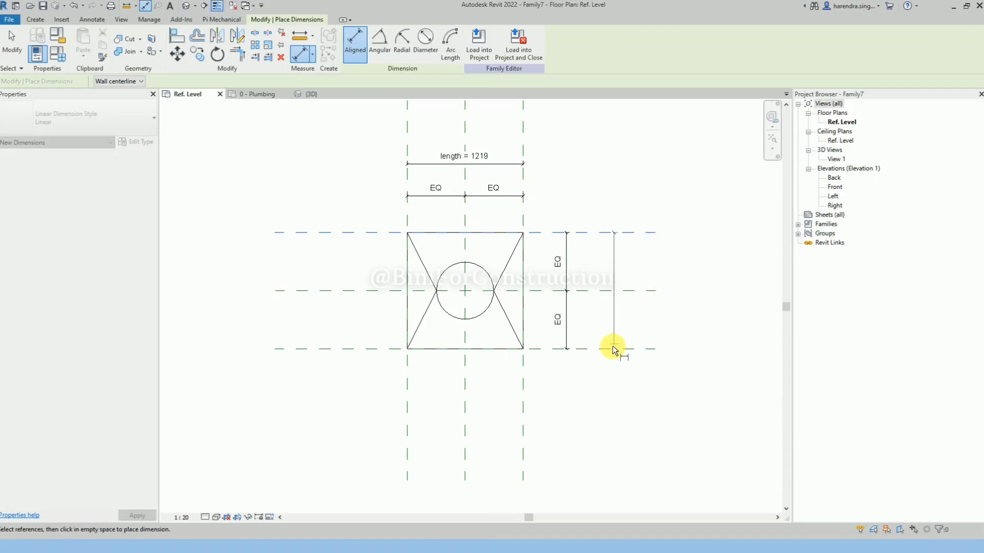
pyautogui.click(610, 349)
pyautogui.click(601, 361)
pyautogui.press('Escape')
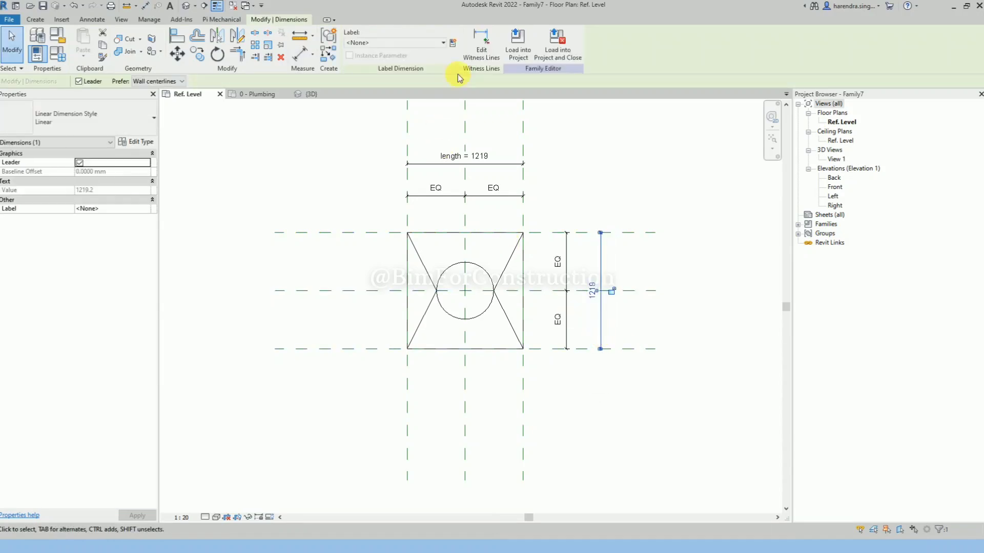
pyautogui.click(453, 44)
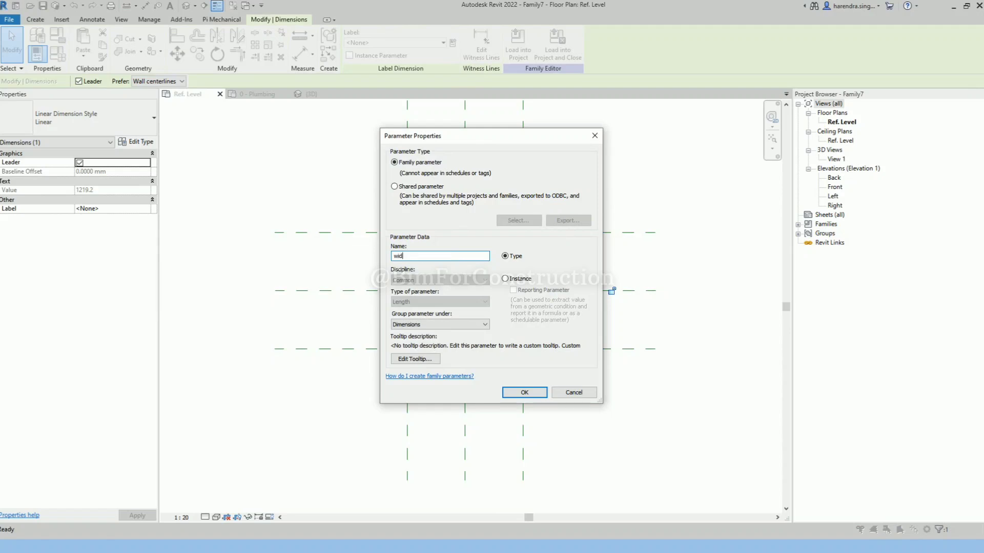
pyautogui.click(506, 278)
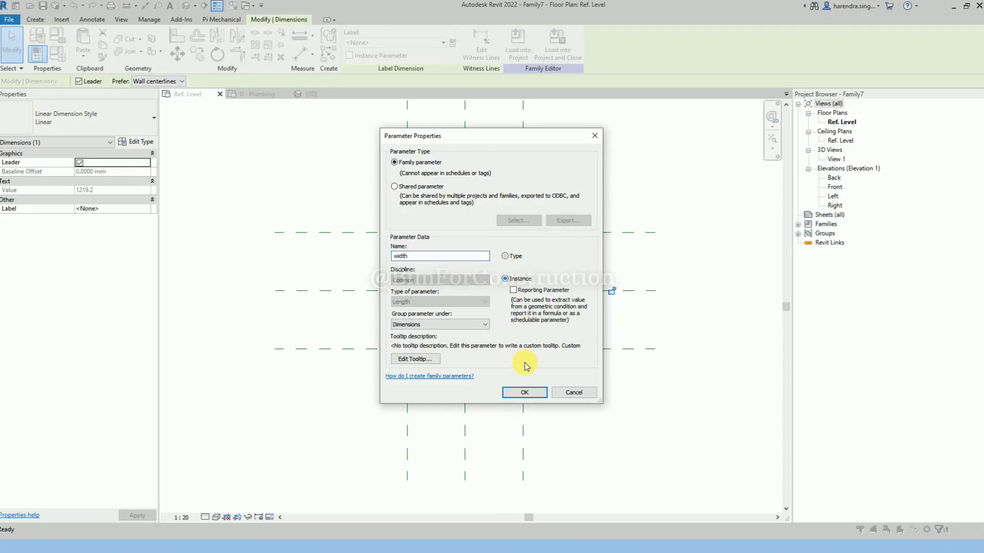
pyautogui.click(523, 391)
# Reload the family, overwriting the project's version and parameter values, and set the placed blend's width to 2000
pyautogui.click(518, 44)
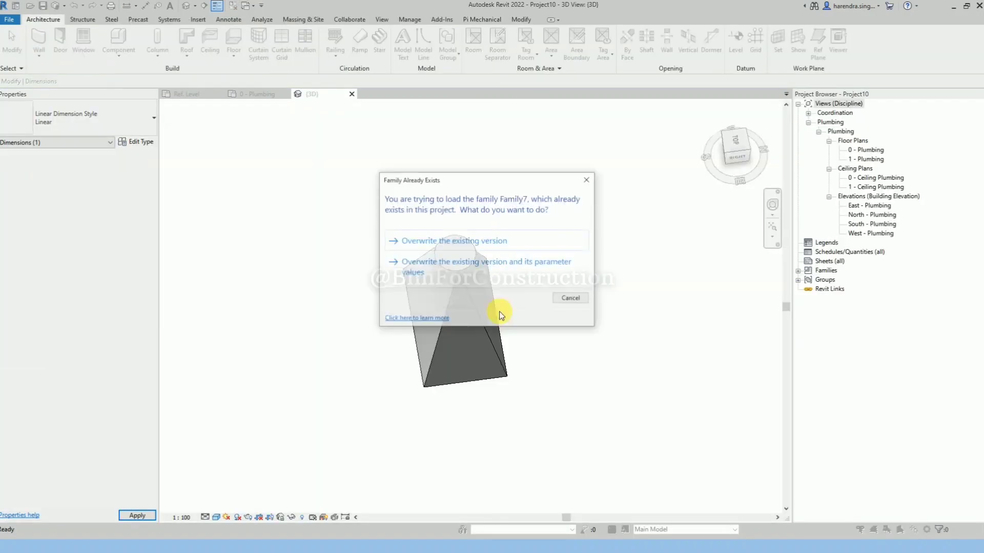
pyautogui.click(500, 268)
pyautogui.click(488, 342)
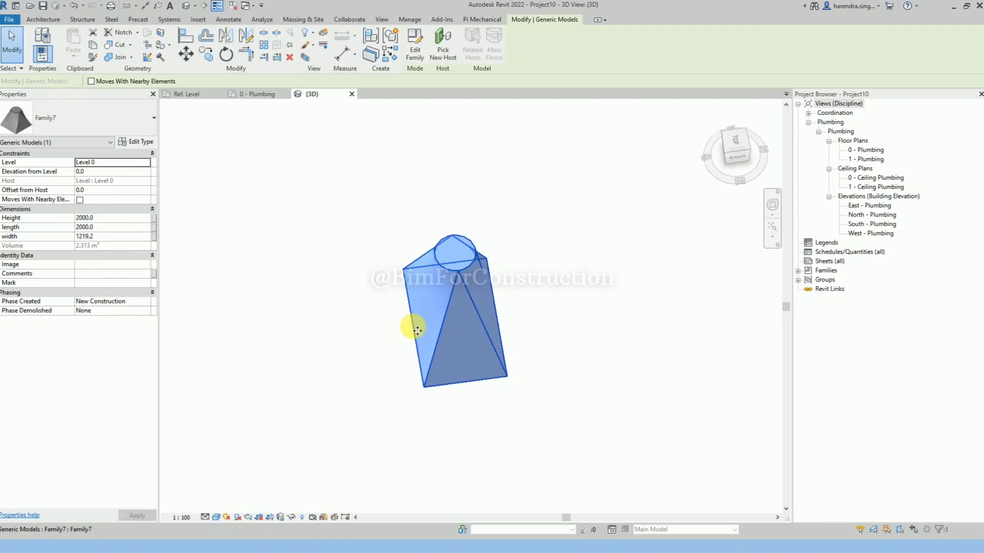
pyautogui.click(113, 235)
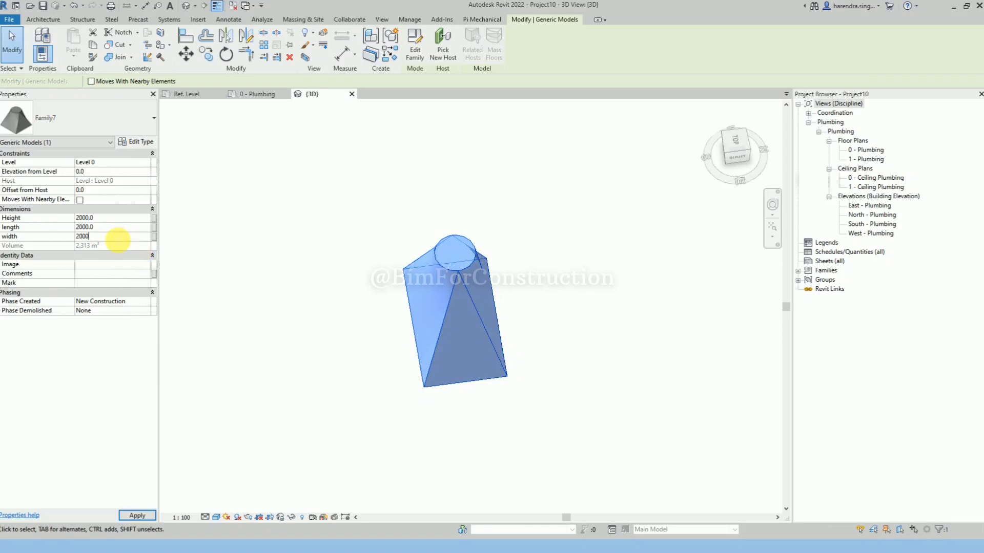
pyautogui.click(340, 278)
pyautogui.keyDown('shift'); pyautogui.moveTo(452, 276); pyautogui.dragTo(621, 217, button='middle'); pyautogui.keyUp('shift')
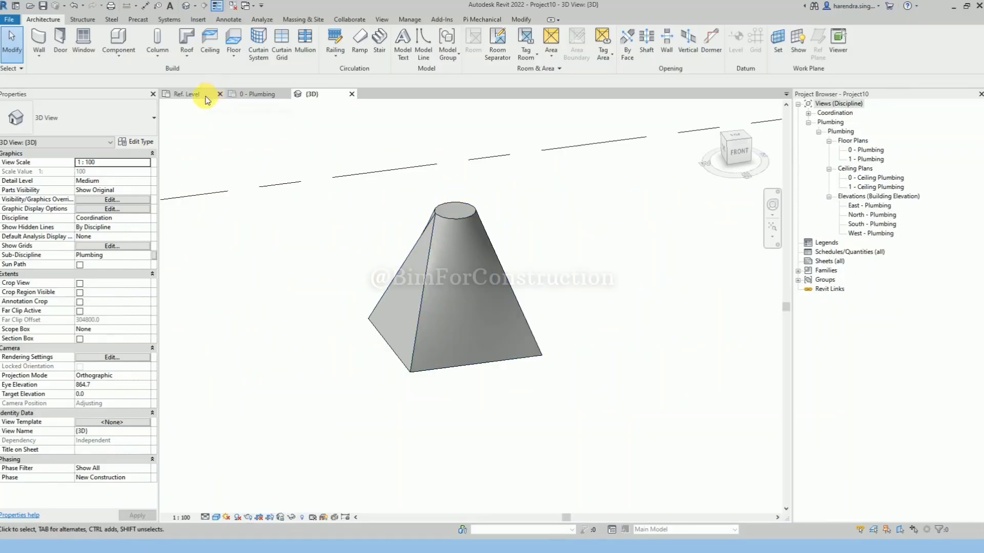
# In the family's Ref. Level plan, open the blend's top boundary for editing and add a diameter dimension to its circle
pyautogui.click(204, 95)
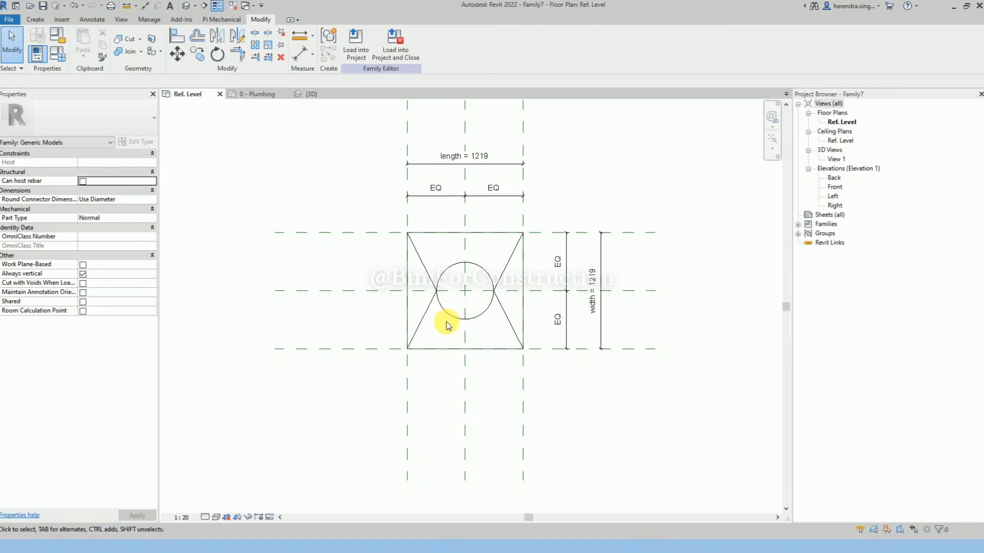
pyautogui.click(450, 319)
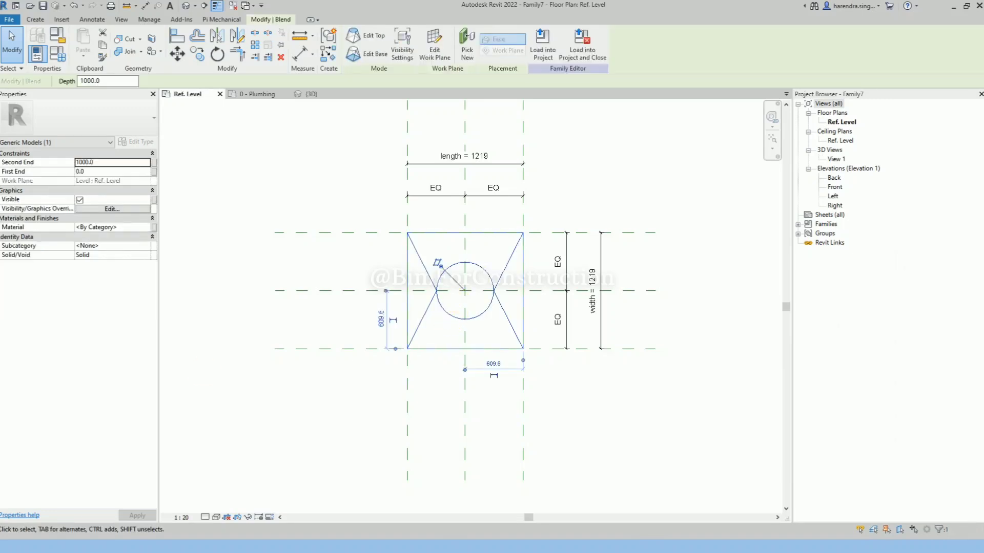
pyautogui.doubleClick(470, 310)
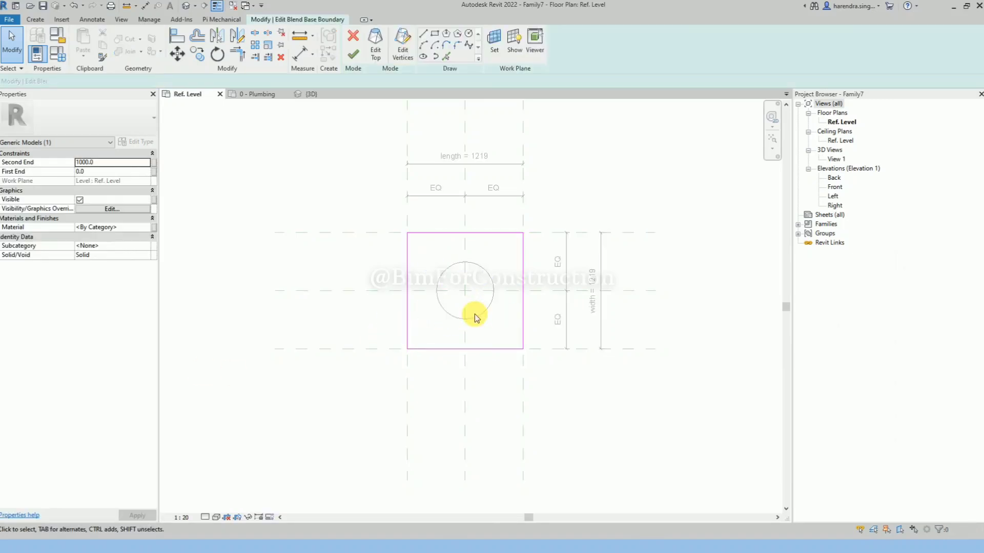
pyautogui.click(375, 52)
pyautogui.click(464, 310)
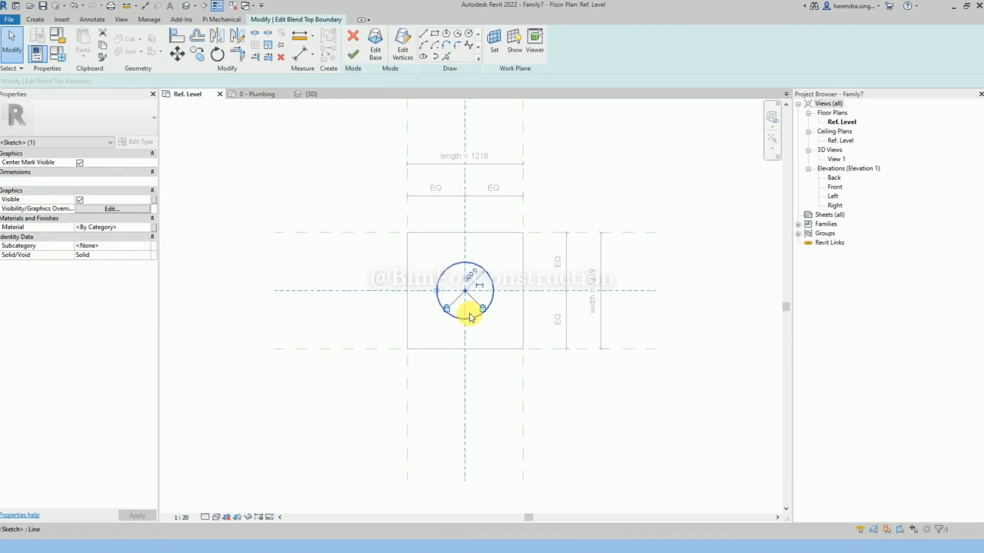
pyautogui.click(92, 19)
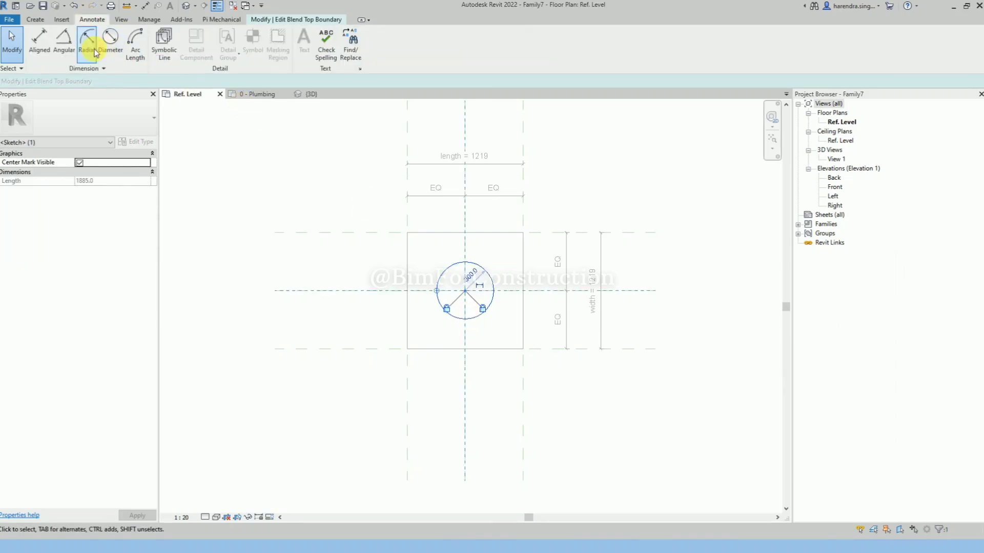
pyautogui.click(110, 40)
pyautogui.click(448, 307)
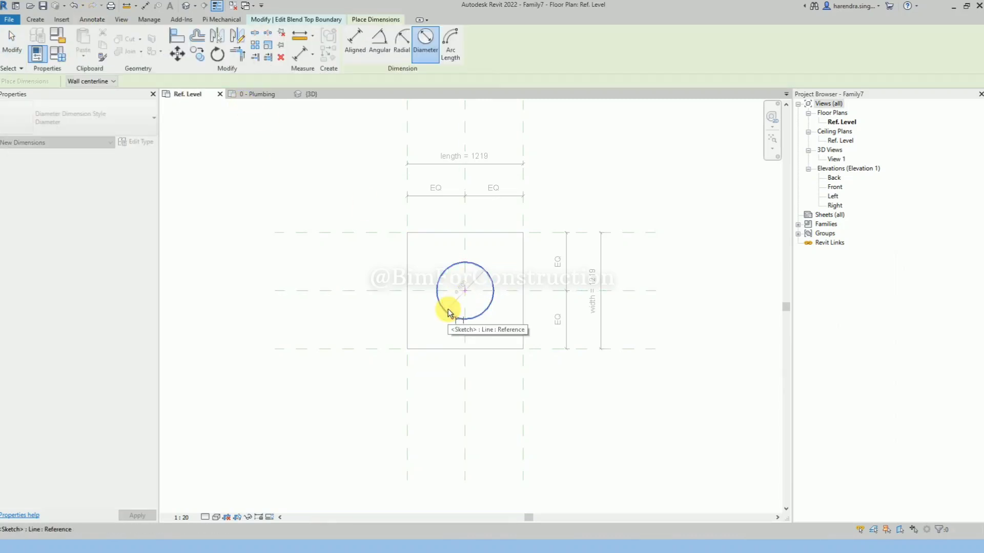
pyautogui.click(408, 311)
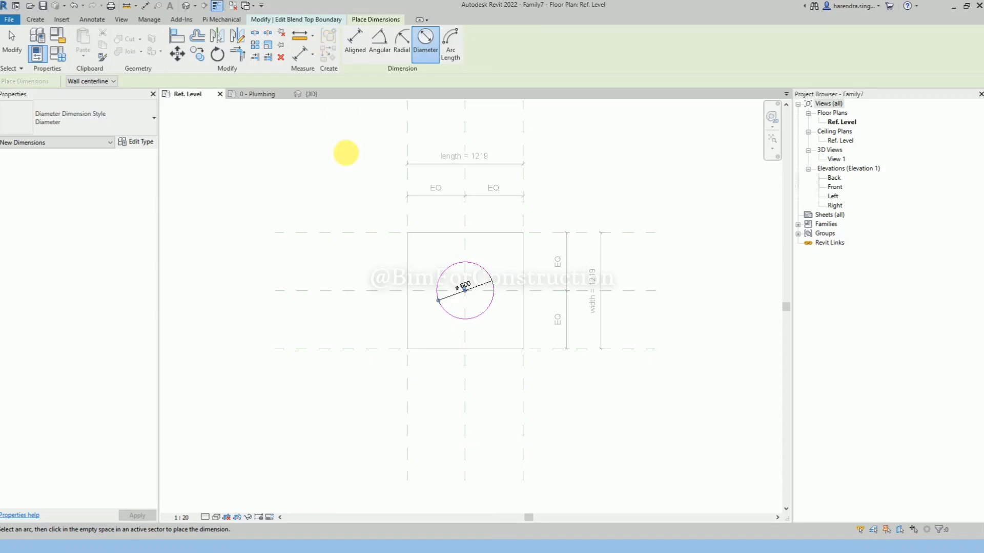
pyautogui.press('Escape')
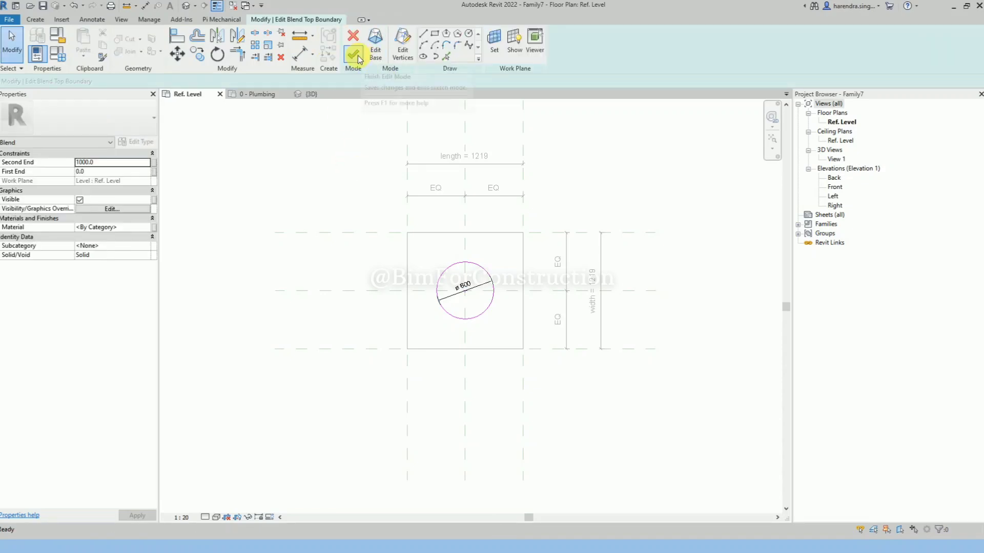
# Label the circle's diameter dimension with a new instance parameter named diameter, and finish editing the blend
pyautogui.click(460, 282)
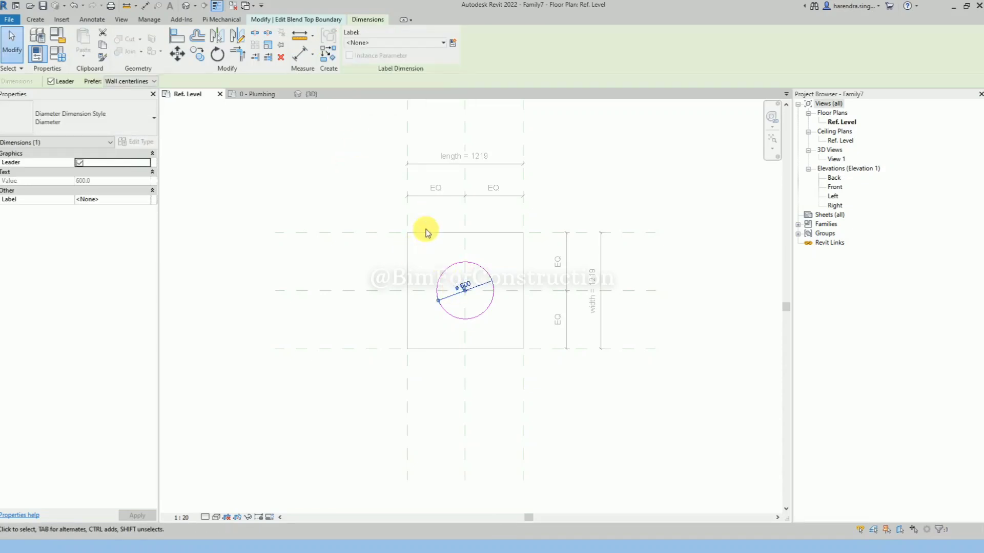
pyautogui.click(455, 45)
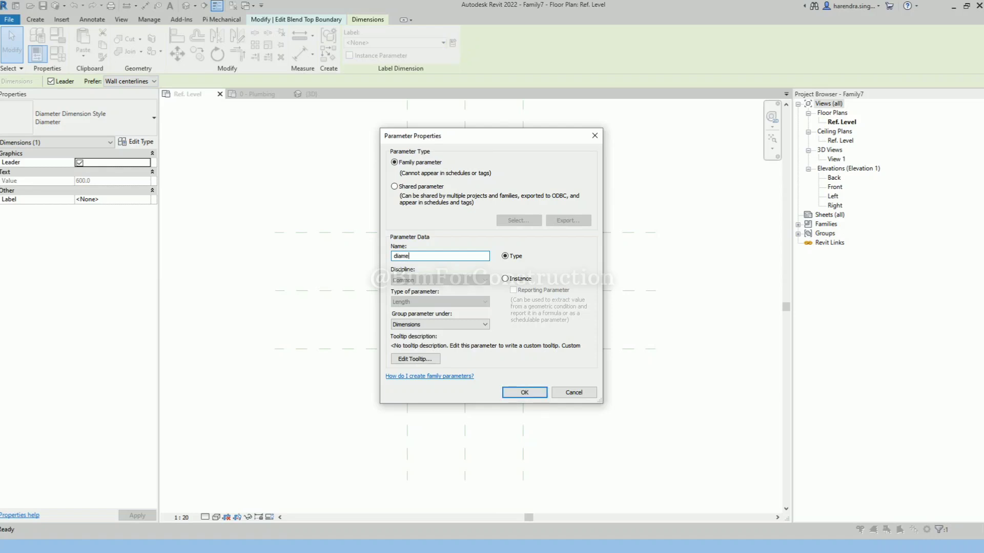
pyautogui.click(520, 279)
pyautogui.click(524, 392)
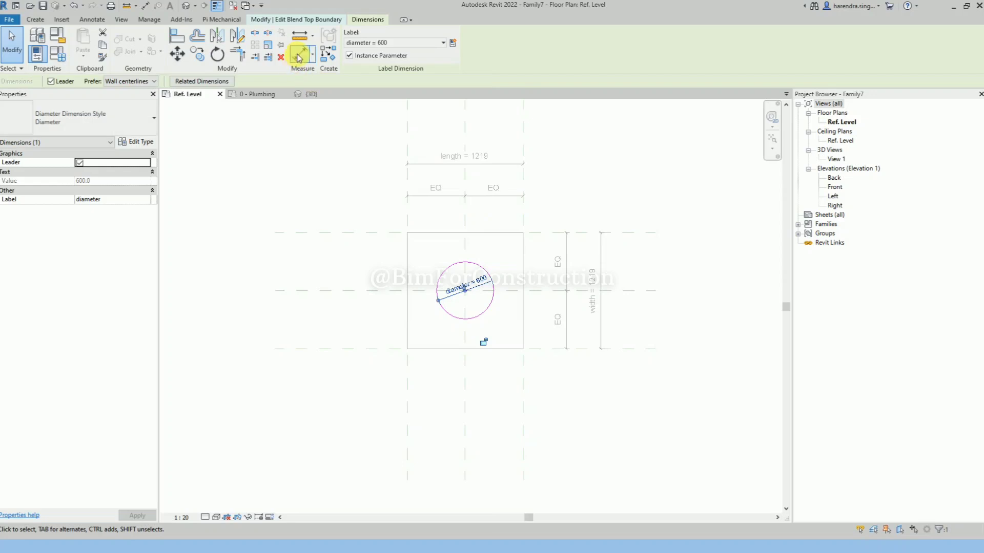
pyautogui.click(35, 19)
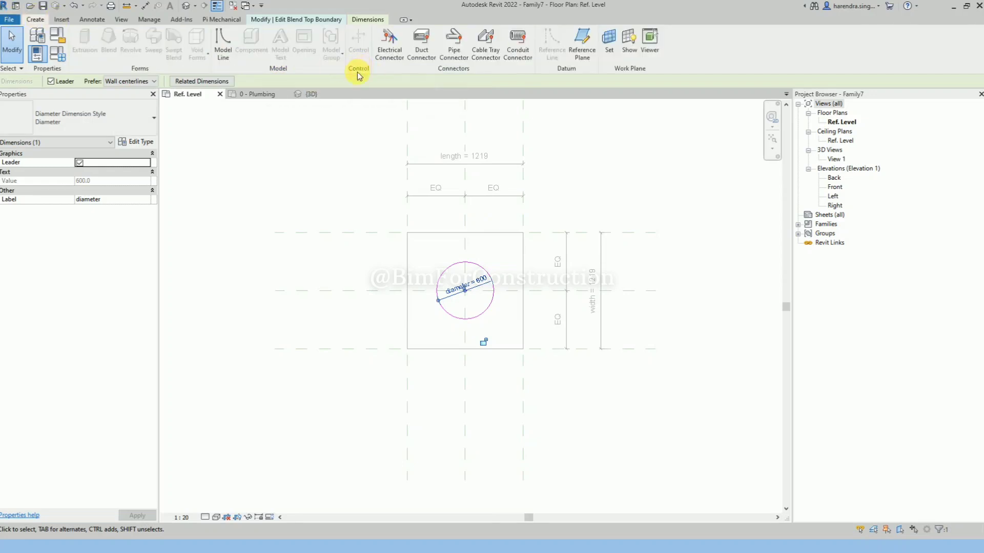
pyautogui.click(352, 107)
pyautogui.click(353, 53)
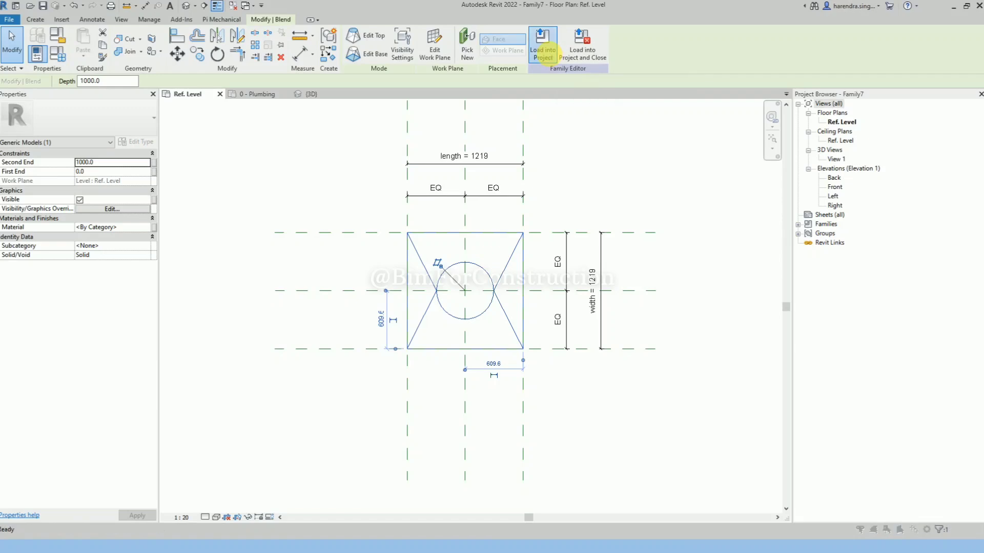
# Reload the family into the project, overwriting the existing version, and set the placed blend's diameter to 1000
pyautogui.click(543, 51)
pyautogui.click(494, 324)
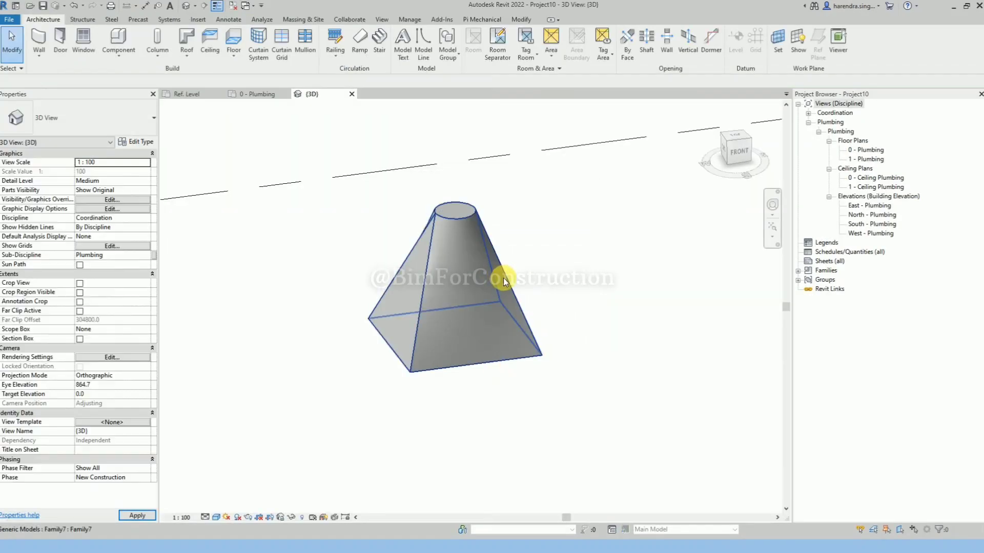
pyautogui.click(503, 278)
pyautogui.click(113, 228)
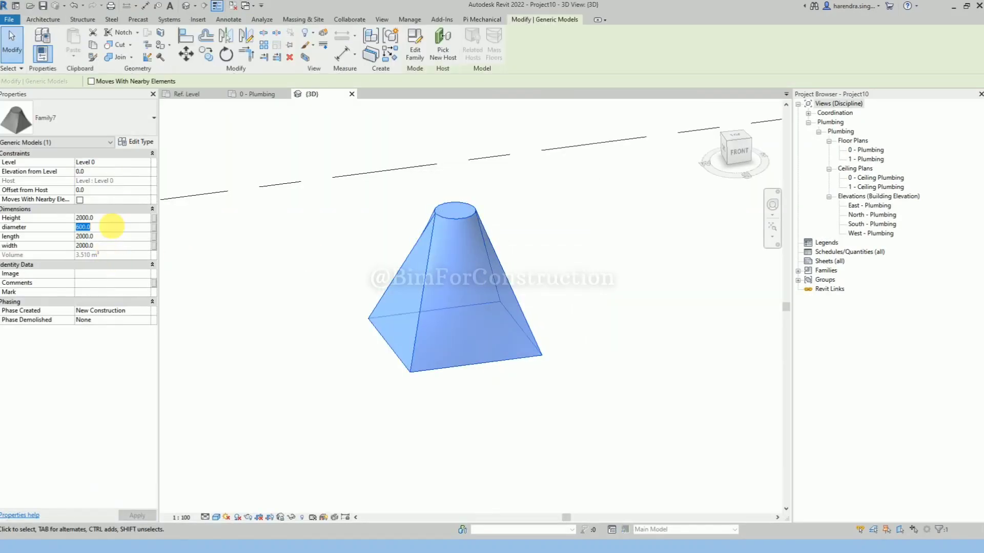
pyautogui.write('1000')
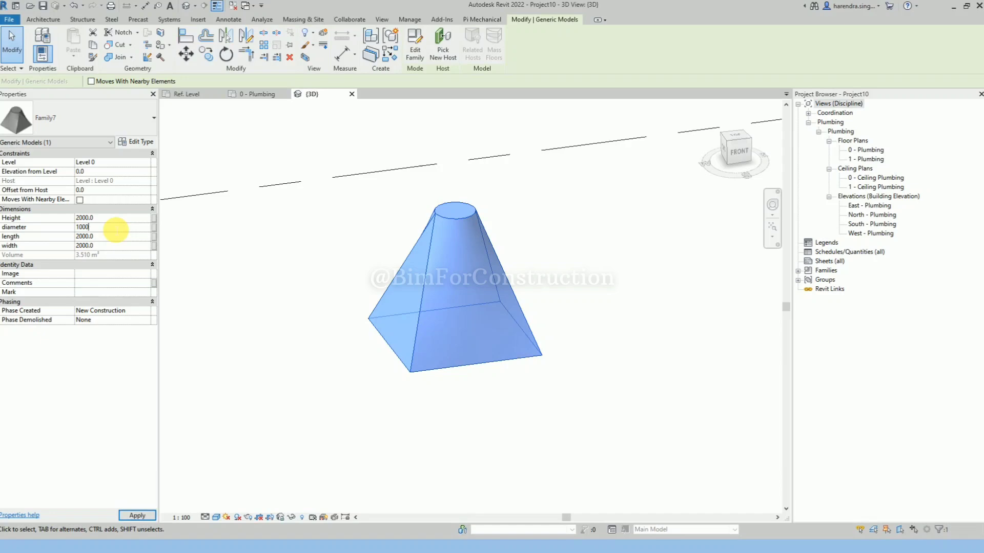
pyautogui.press('Return')
pyautogui.click(273, 268)
pyautogui.keyDown('shift'); pyautogui.moveTo(479, 360); pyautogui.dragTo(424, 312, button='middle'); pyautogui.keyUp('shift')
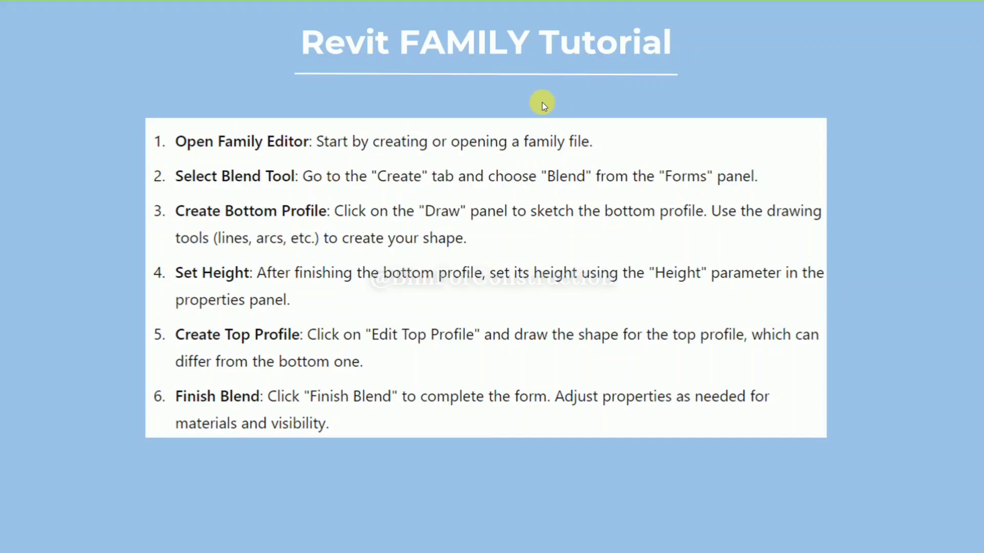
pyautogui.click(543, 114)
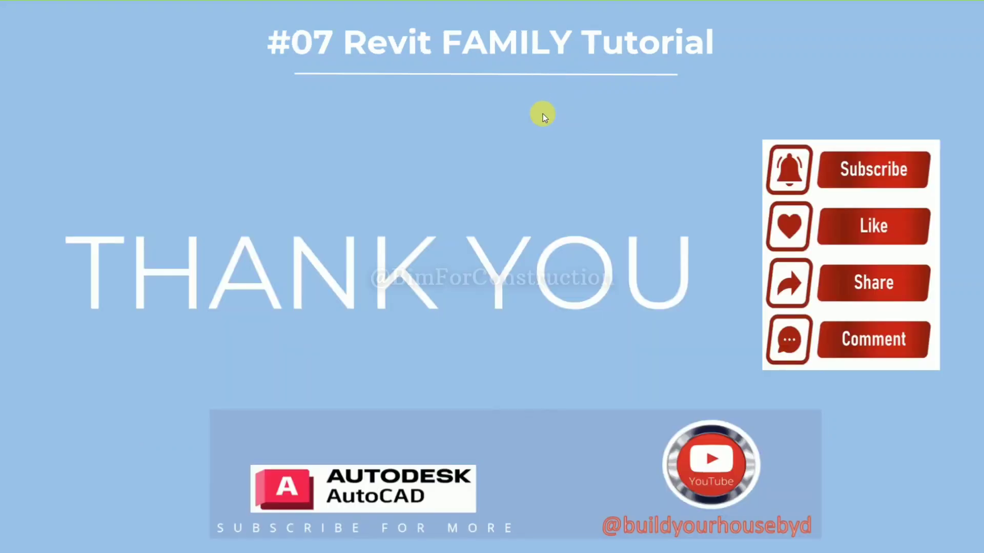